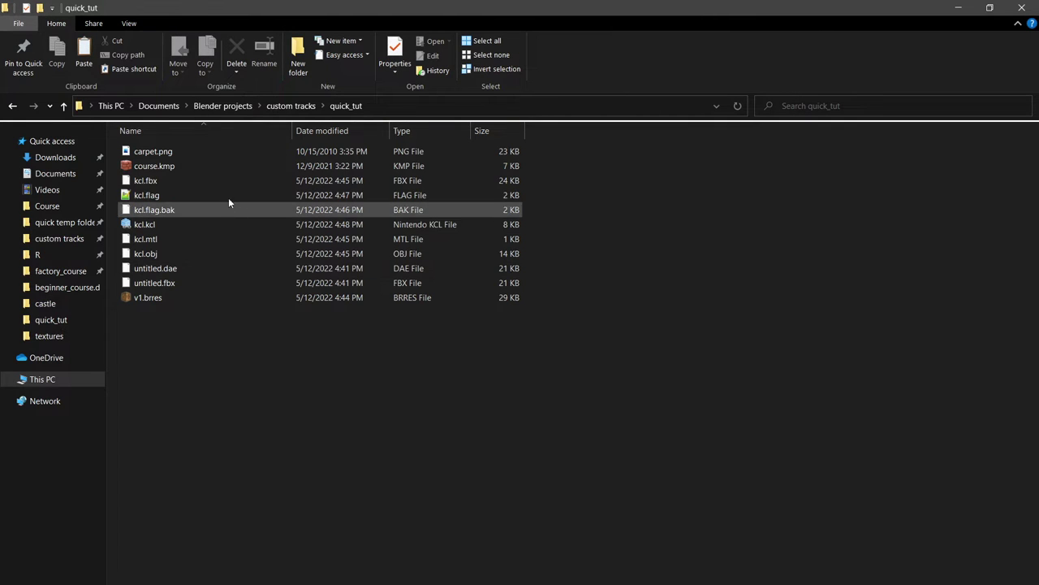
- Rename the collision file kcl.kcl to course.kcl
double_click(223, 166)
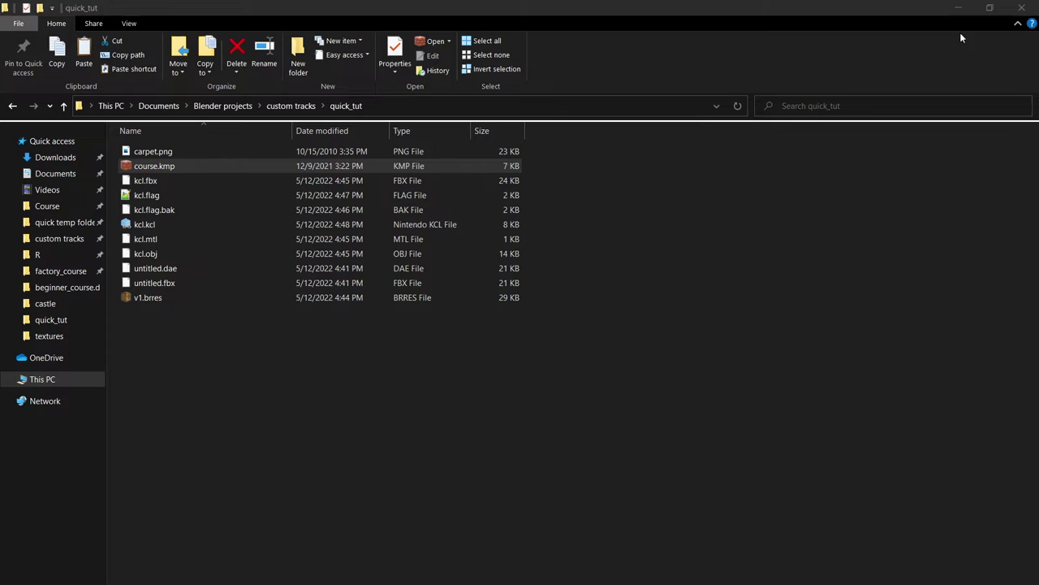
click(172, 221)
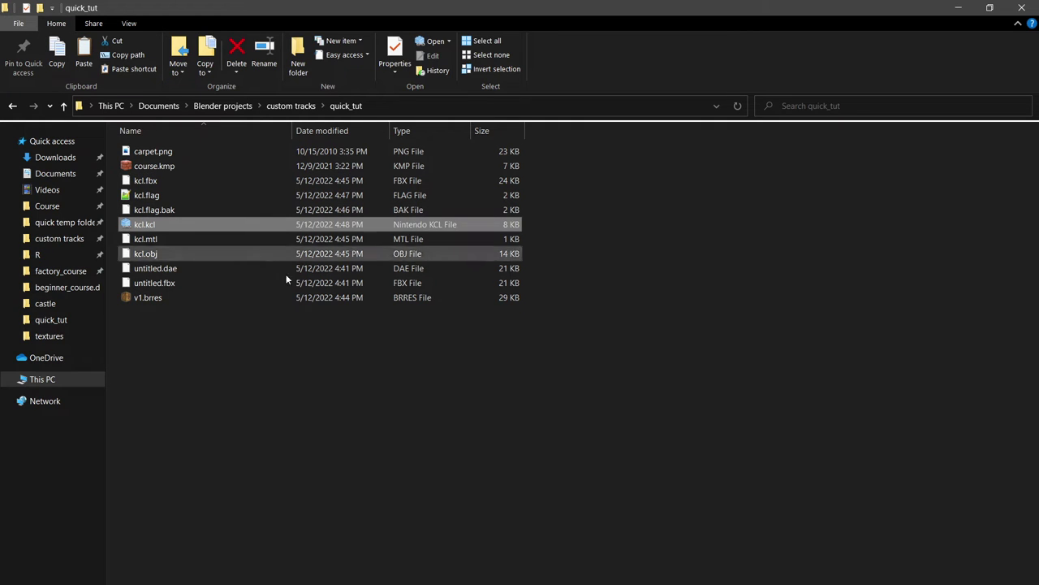
key(F2)
text(course.kcl)
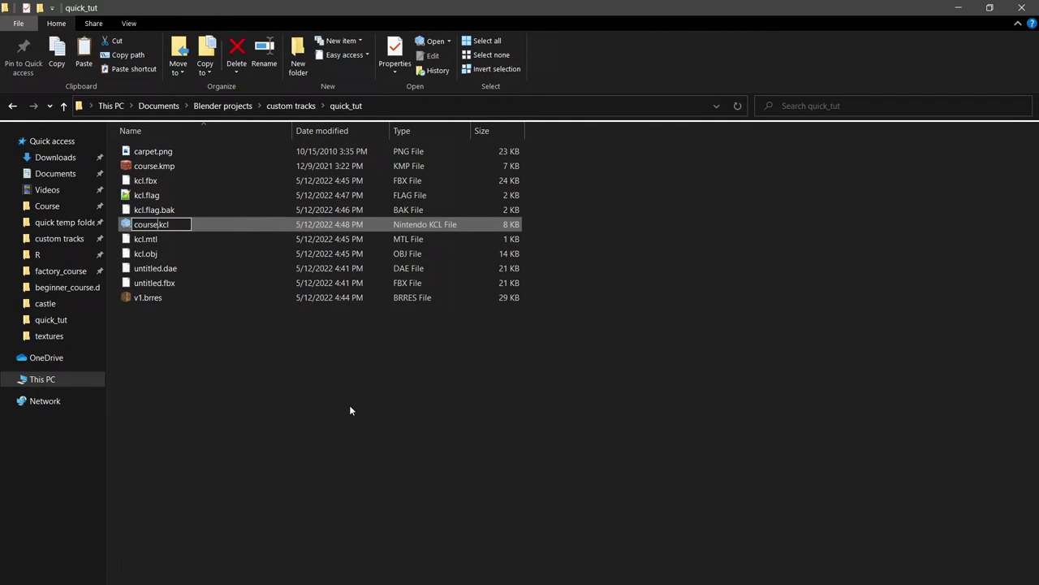
key(Return)
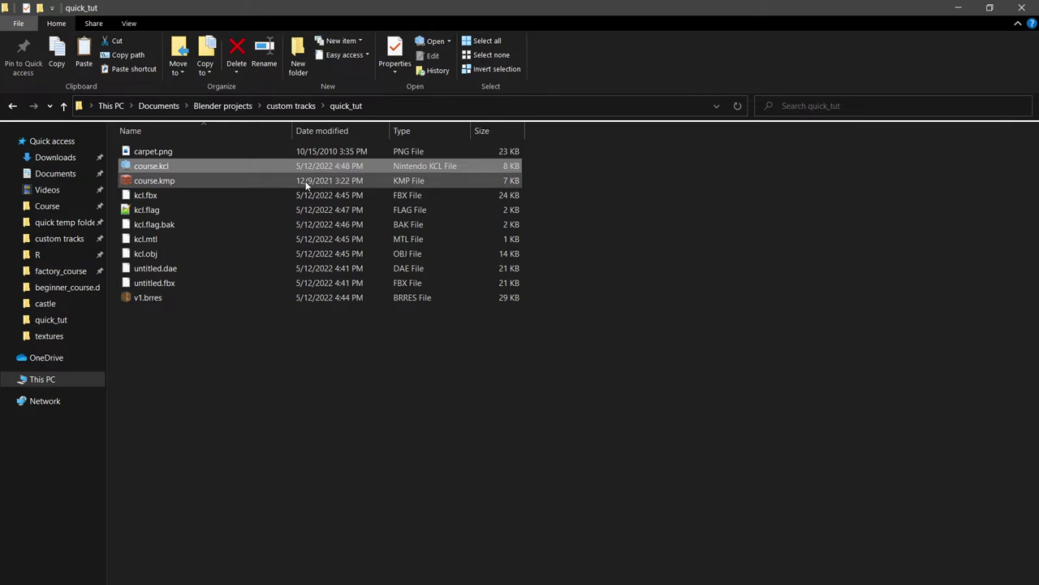
- Open course.kmp in the KMP editor and move the starting point onto the white road, at about X -14371, Y 3033, Z -7585
double_click(332, 180)
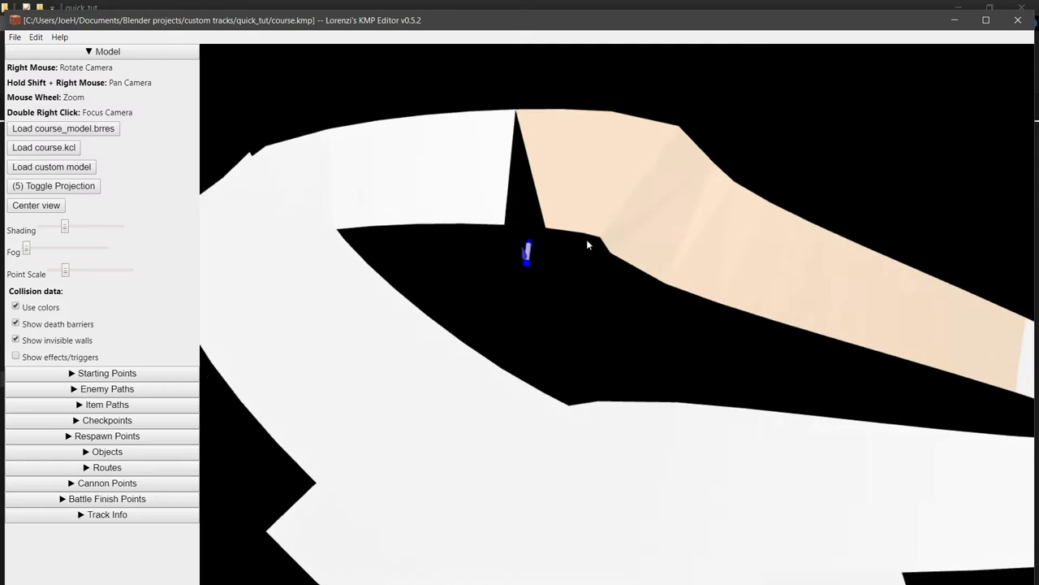
right_drag(587, 241, 578, 289)
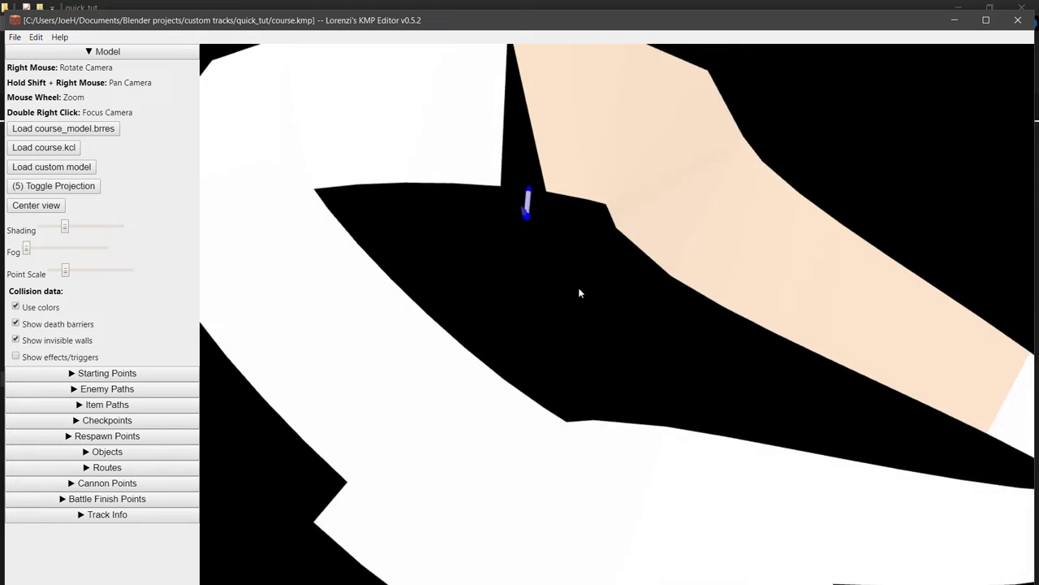
scroll(595, 328, down, 3)
scroll(611, 359, up, 4)
shift+right_drag(594, 328, 645, 334)
scroll(603, 290, down, 3)
drag(560, 304, 413, 374)
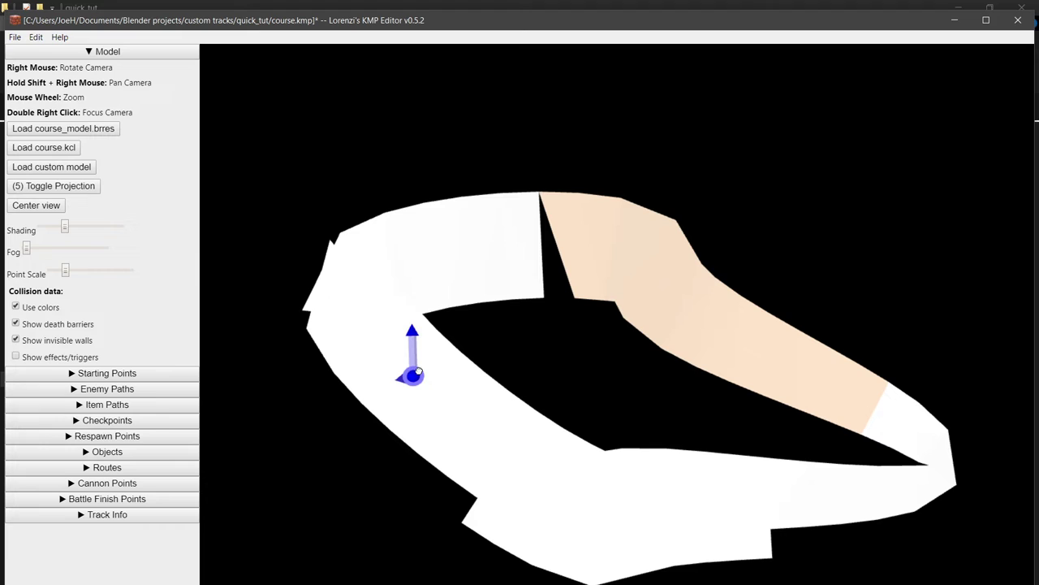
- Set the starting point's Y rotation to 50
click(154, 374)
scroll(94, 403, down, 2)
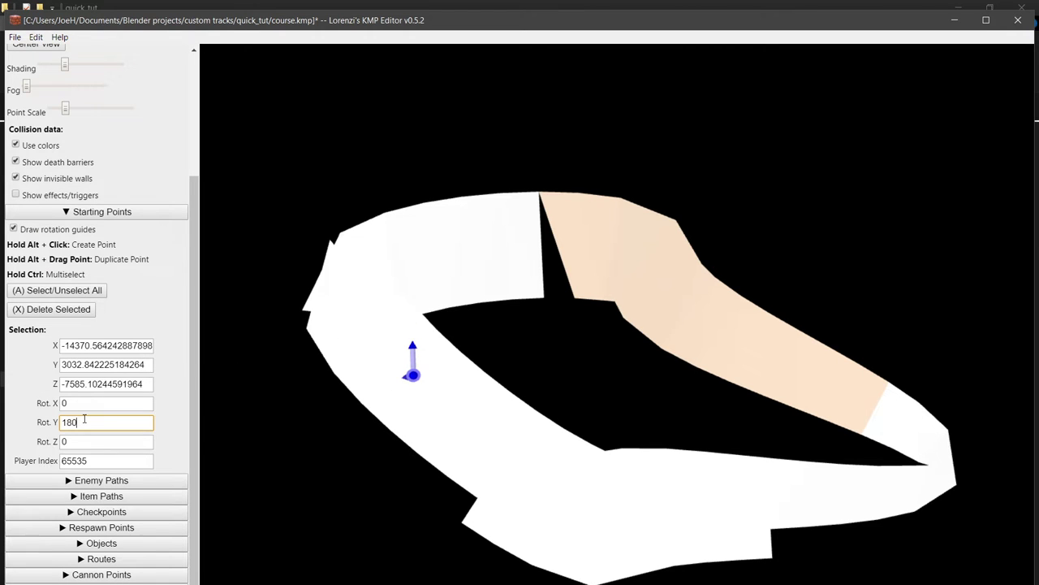
double_click(84, 420)
text(90)
key(Left)
key(BackSpace)
text(5)
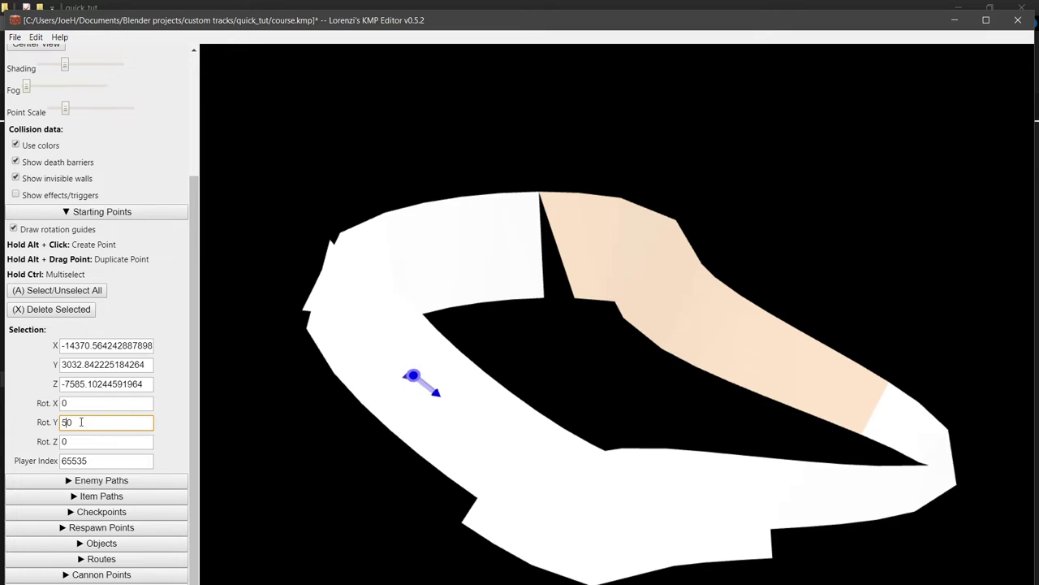
- Create a closed six-point enemy path around the track, shifting the point in the road gap onto the white section
click(101, 479)
alt+click(431, 392)
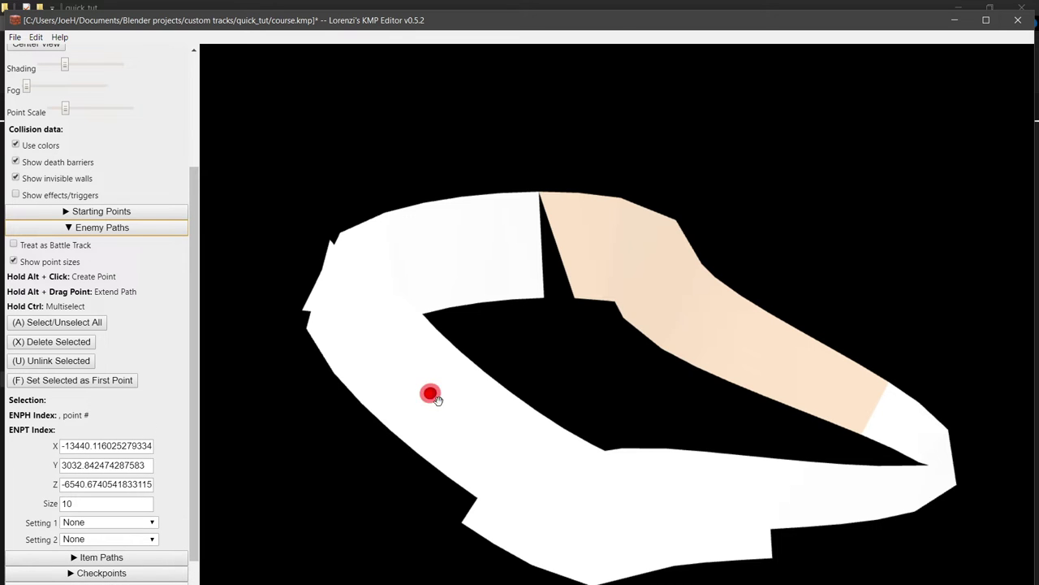
alt+click(406, 382)
alt+drag(406, 382, 932, 480)
alt+drag(932, 480, 367, 286)
alt+drag(367, 286, 406, 381)
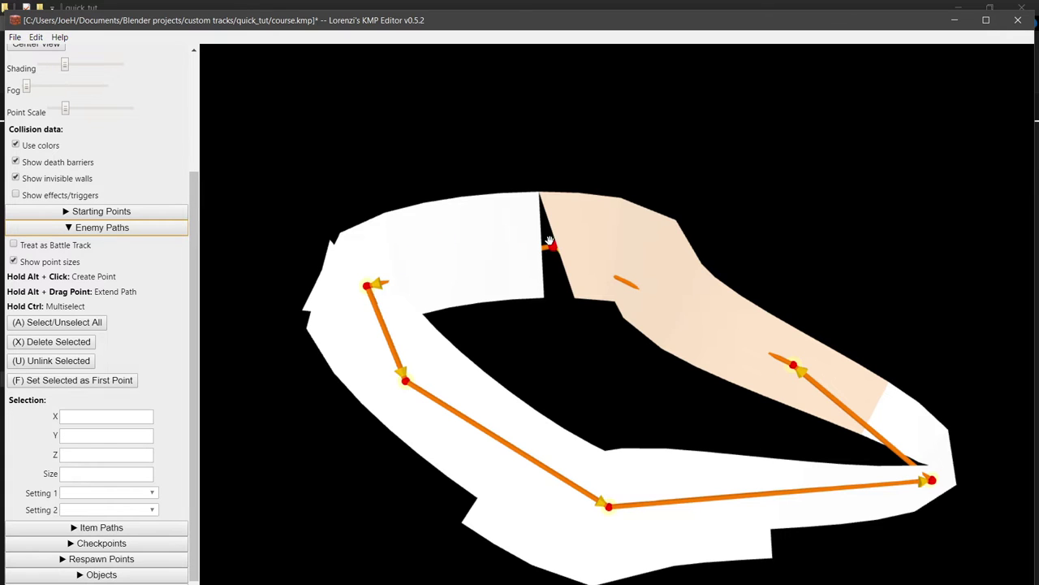
drag(553, 245, 529, 248)
scroll(136, 401, down, 1)
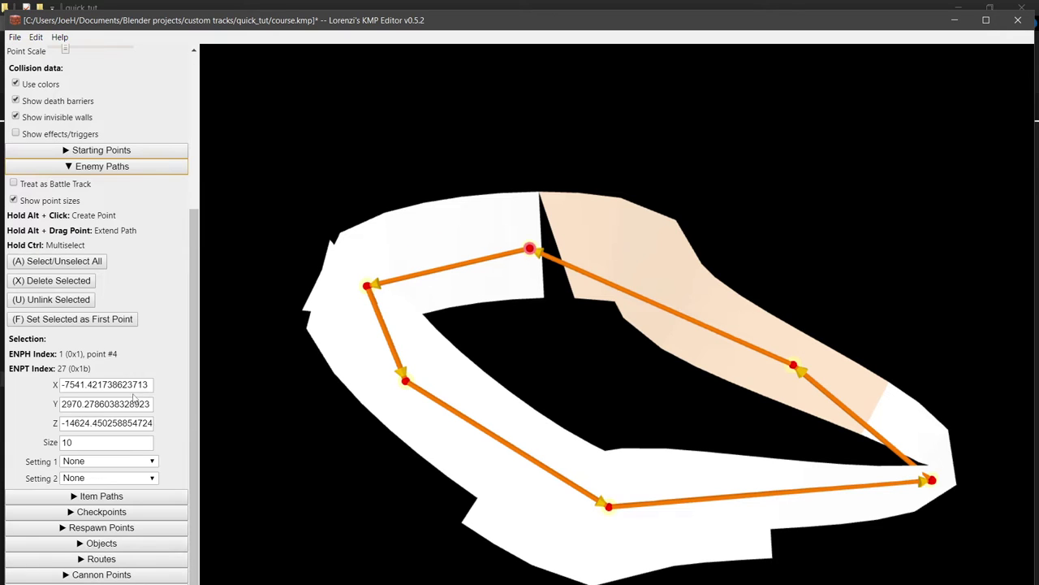
- Create a closed item path that follows the road around the whole track
click(121, 494)
alt+click(423, 382)
alt+drag(422, 382, 656, 291)
alt+drag(656, 291, 370, 290)
alt+drag(369, 289, 422, 381)
click(138, 513)
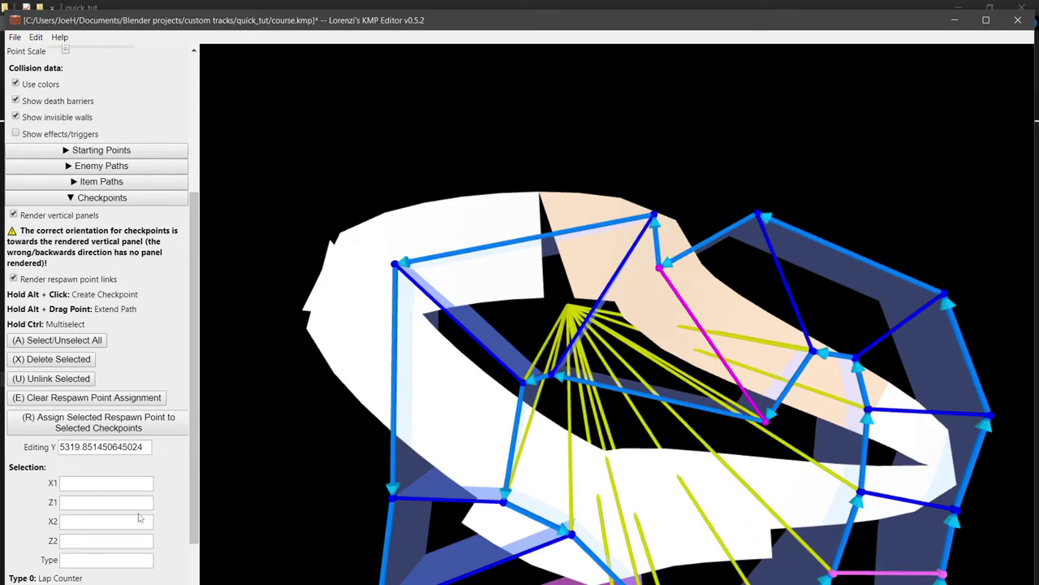
scroll(150, 363, down, 3)
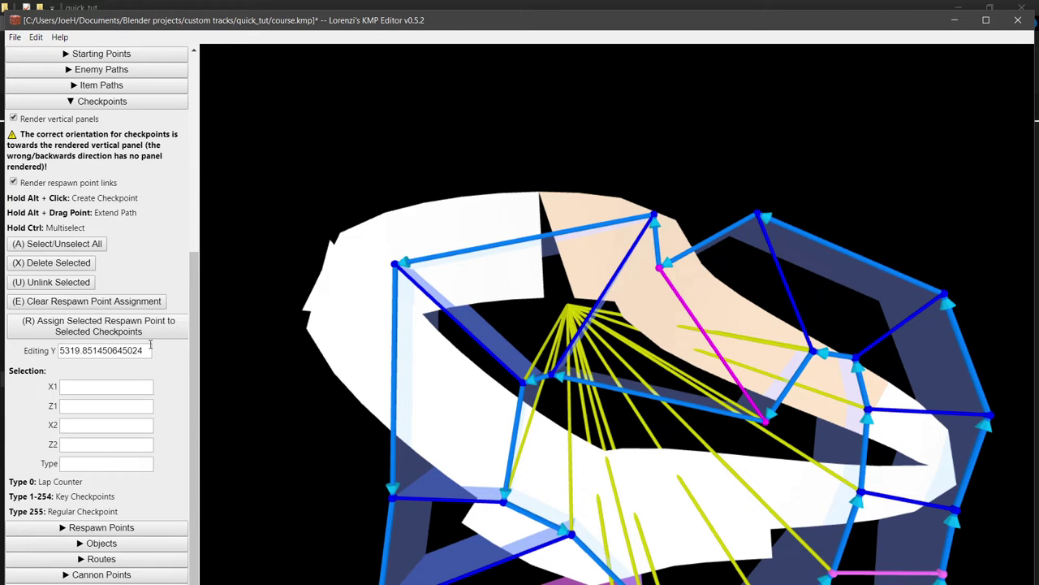
click(130, 528)
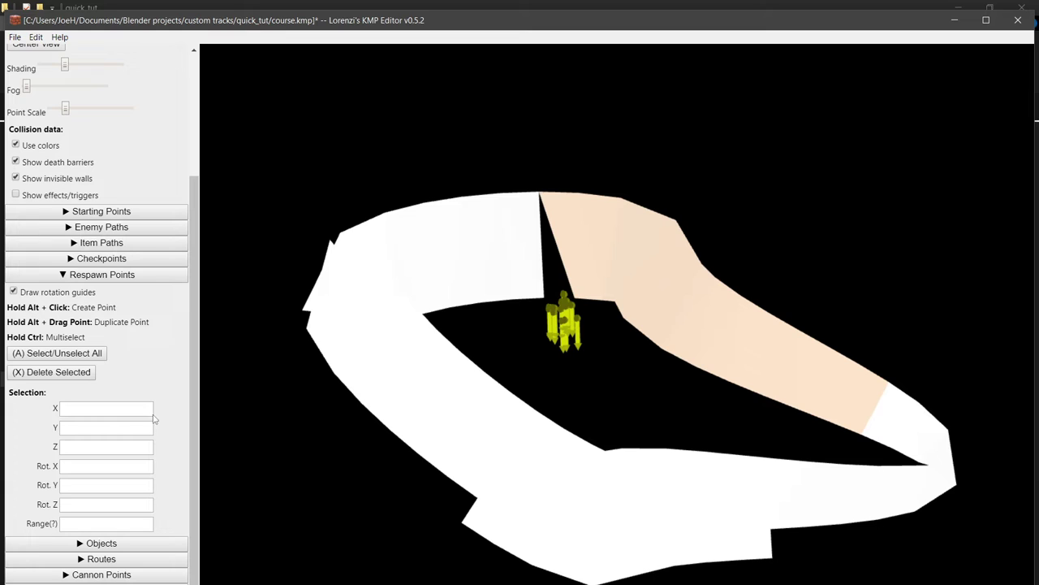
- Place an object with ID 101 on the white road near the start of the narrower stretch and duplicate it across the road
click(157, 542)
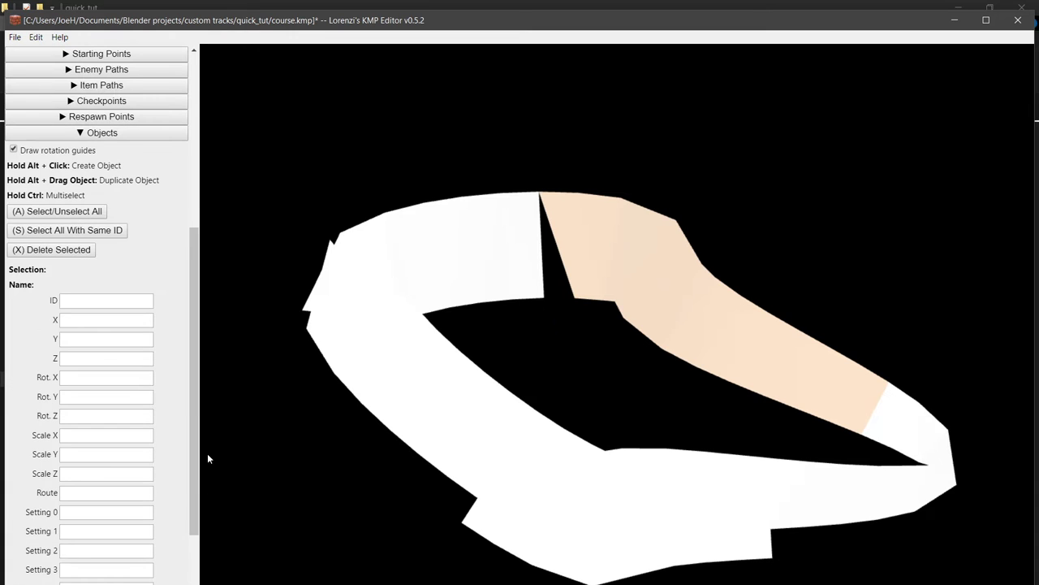
scroll(150, 247, down, 3)
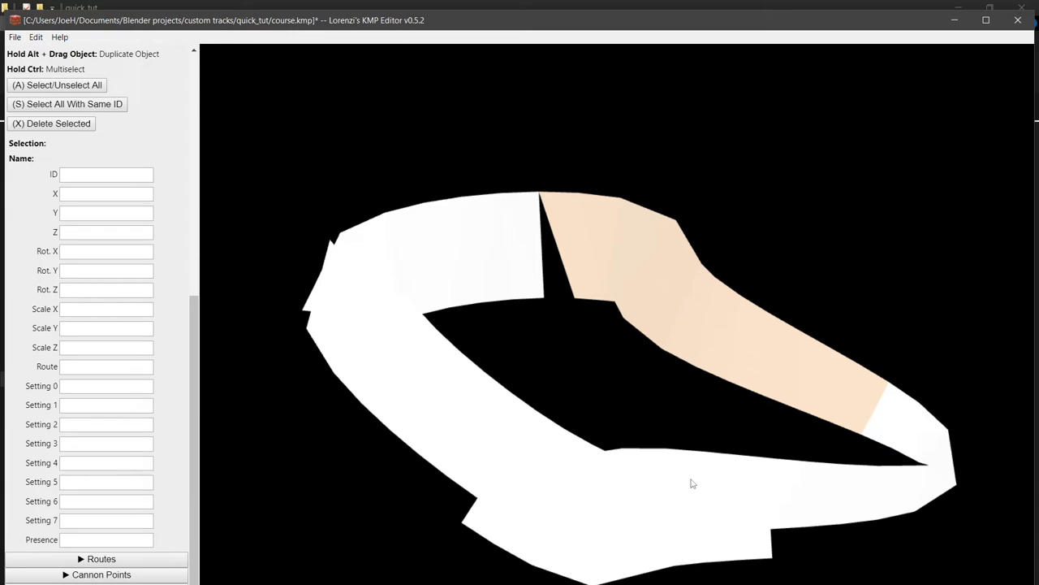
double_click(761, 479)
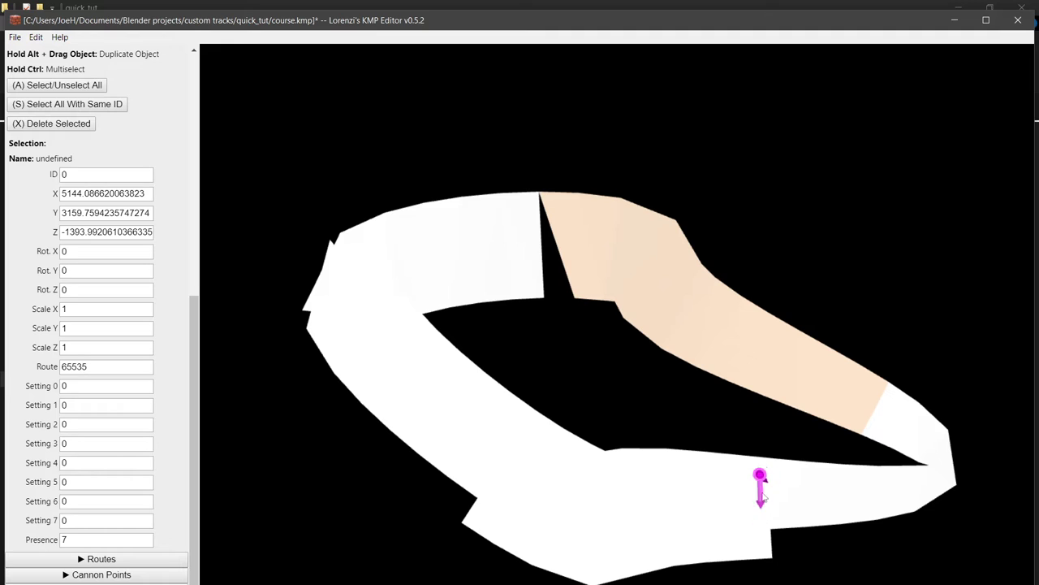
click(81, 179)
text(101)
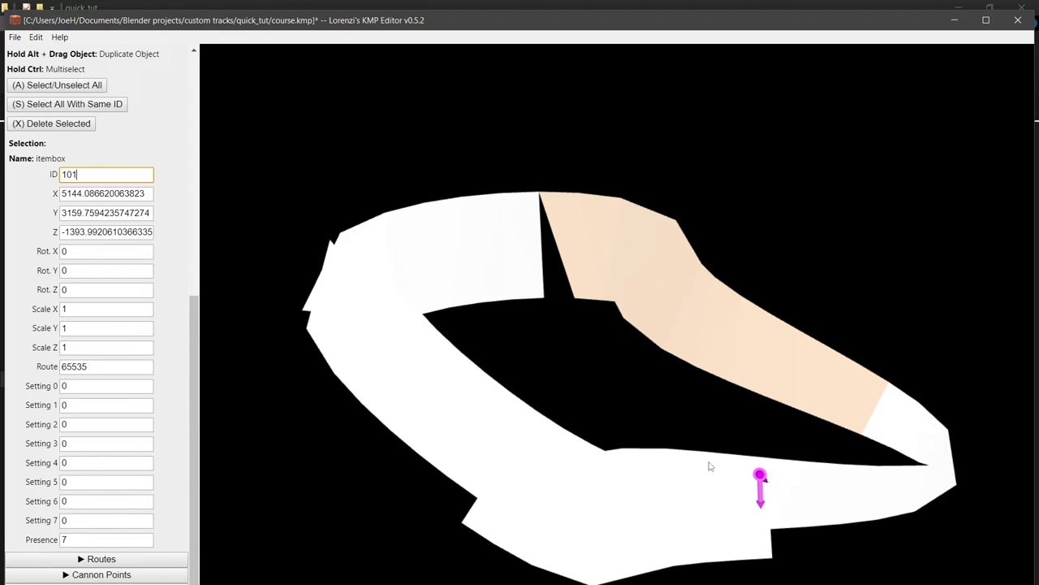
drag(760, 477, 768, 513)
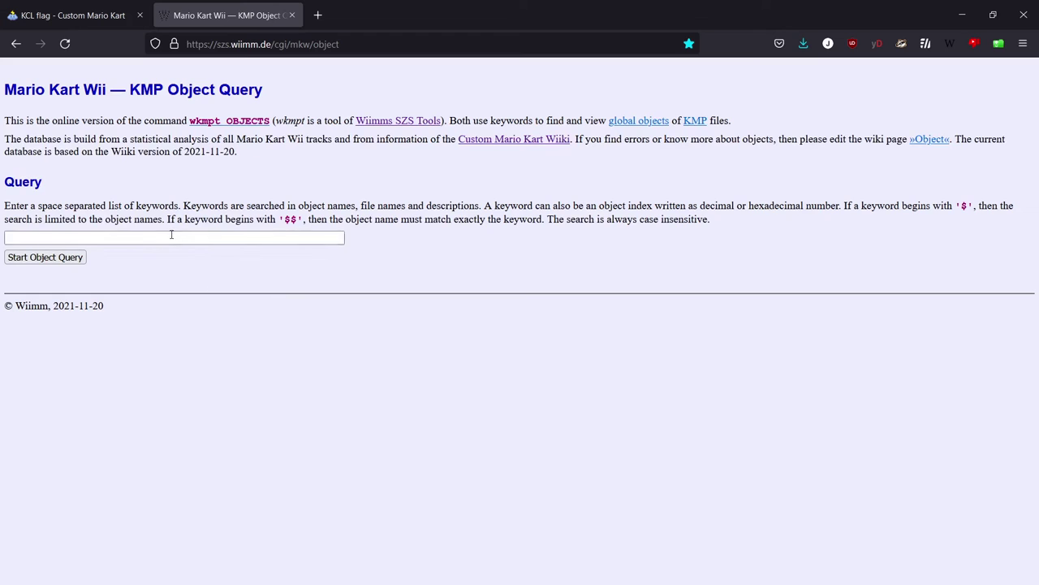
- Look up the itembox object ID in the browser's Mario Kart Wii KMP Object Query and return to the KMP editor
click(171, 236)
text(itembox)
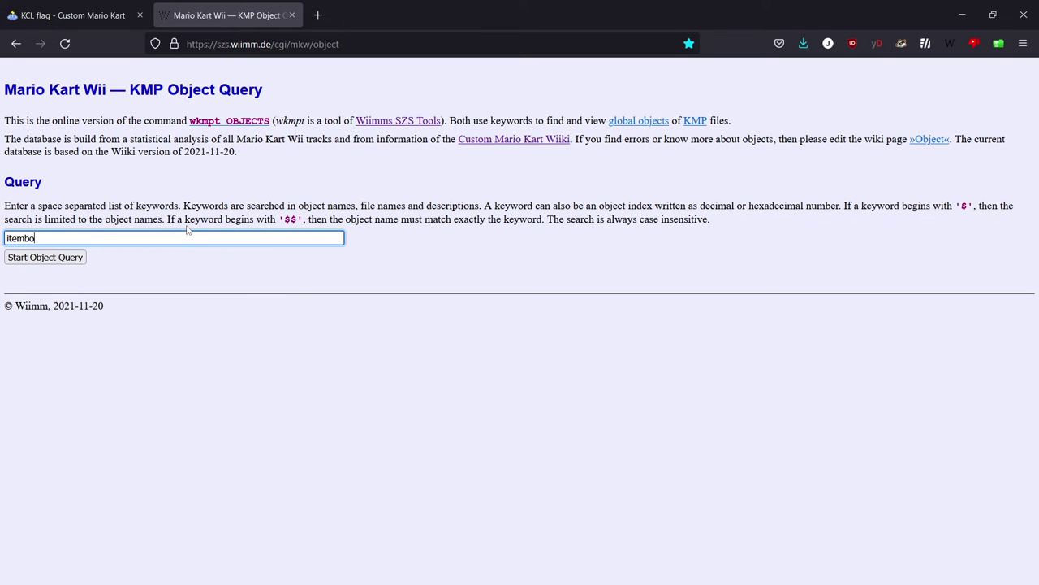
key(Return)
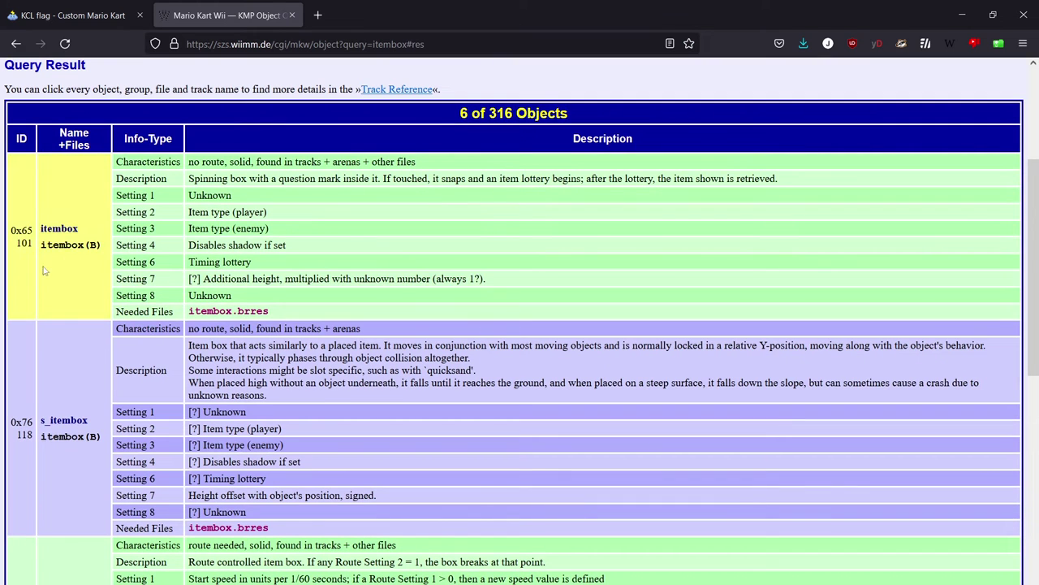
double_click(28, 245)
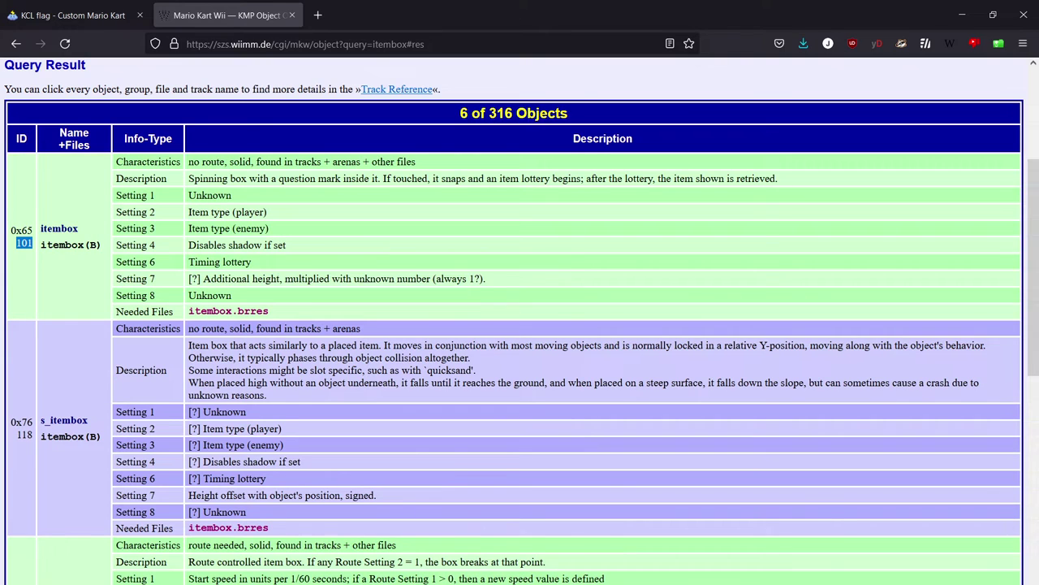
key(alt+Tab)
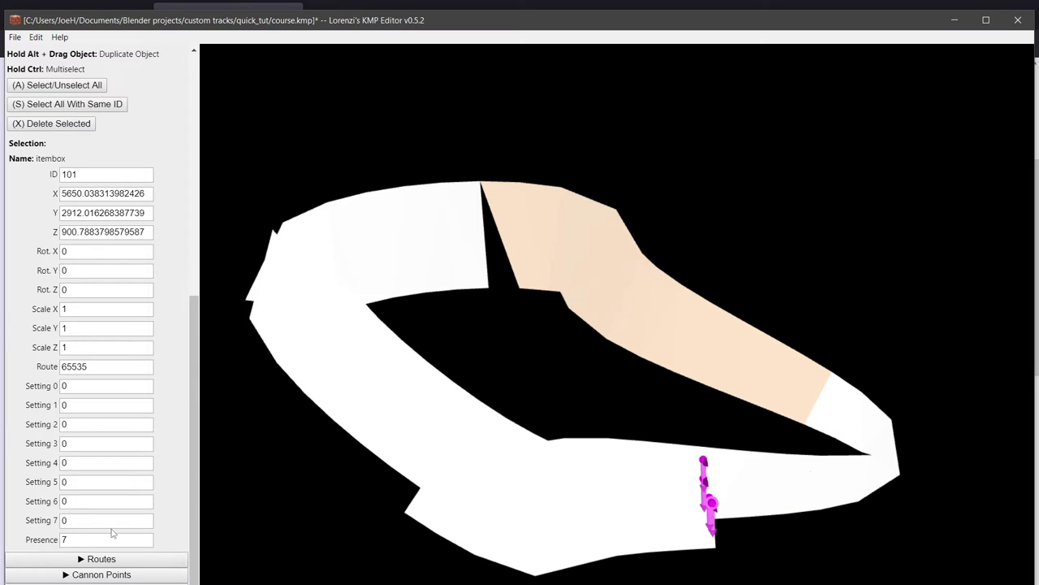
click(705, 479)
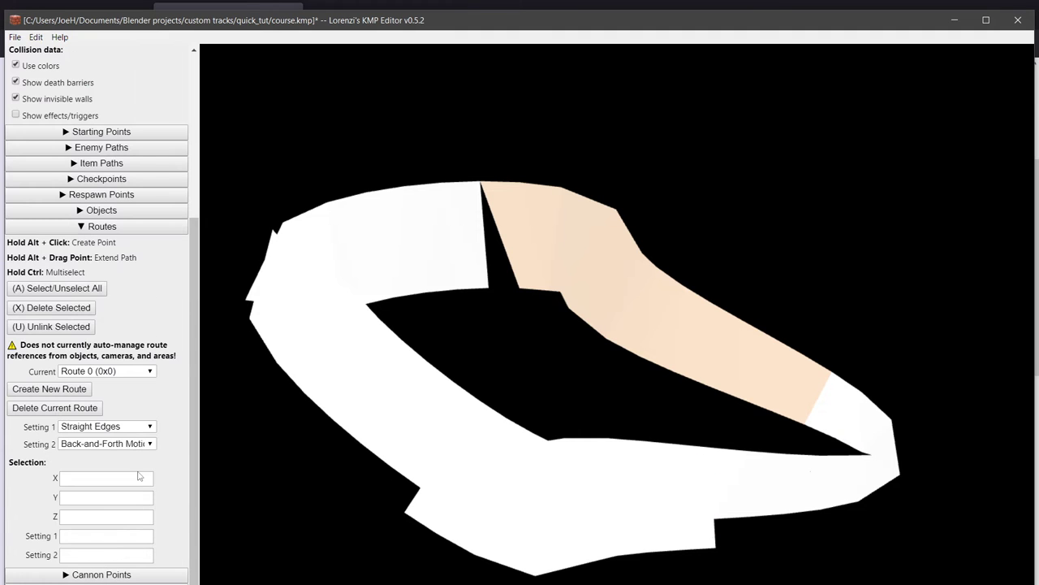
- Move the two points of Route 0 farther apart beside the track, placing one at about X -33192, Y 4855, Z -8507
click(102, 560)
scroll(548, 361, down, 5)
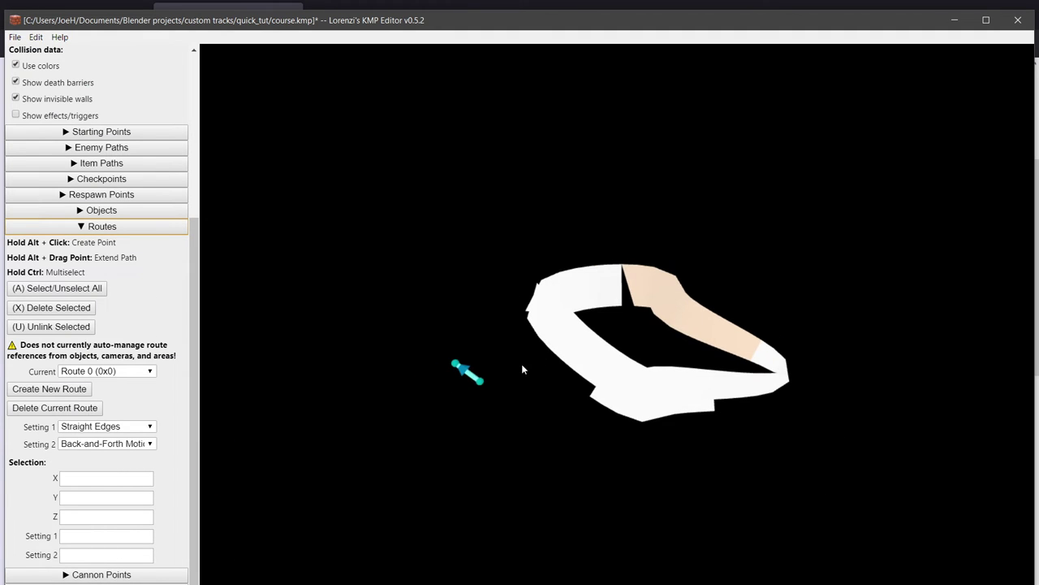
alt+drag(480, 380, 492, 406)
drag(462, 371, 435, 338)
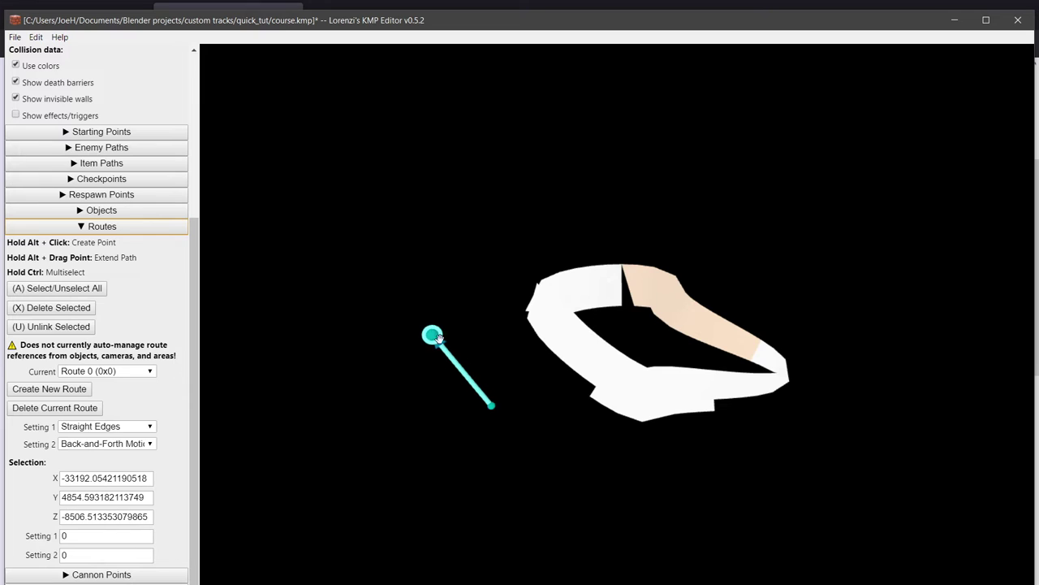
scroll(601, 349, up, 3)
middle_drag(725, 398, 587, 391)
scroll(587, 391, down, 2)
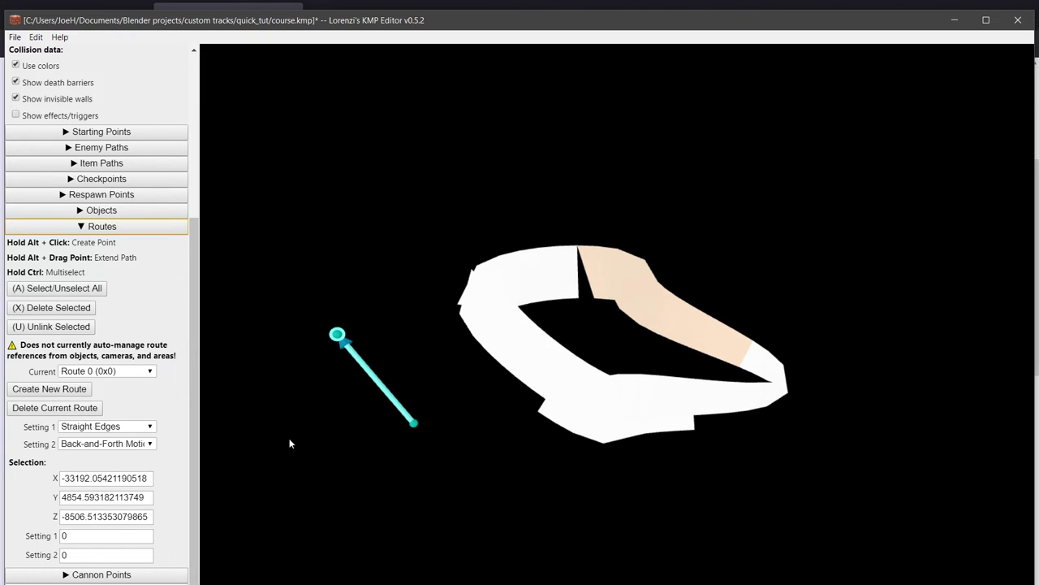
- Place a cannon point on the tan road section near the gap and delete it again
click(136, 574)
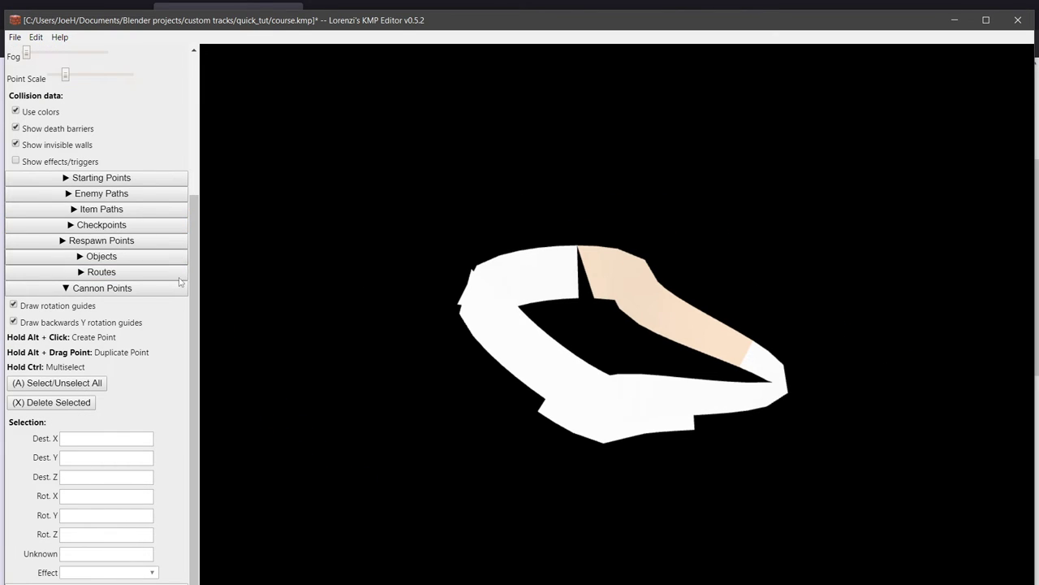
scroll(682, 327, up, 1)
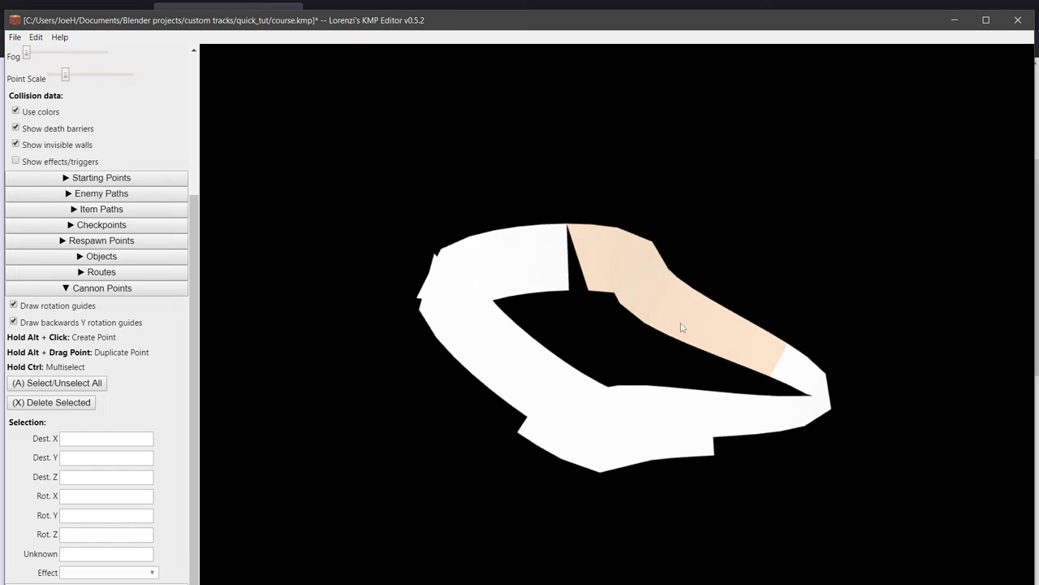
alt+click(645, 289)
drag(646, 280, 633, 249)
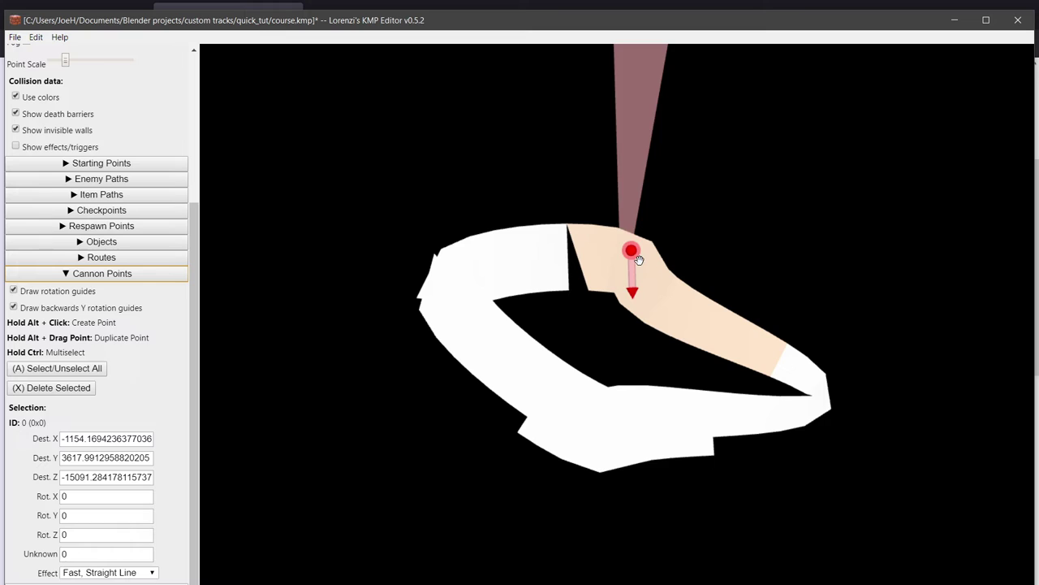
key(x)
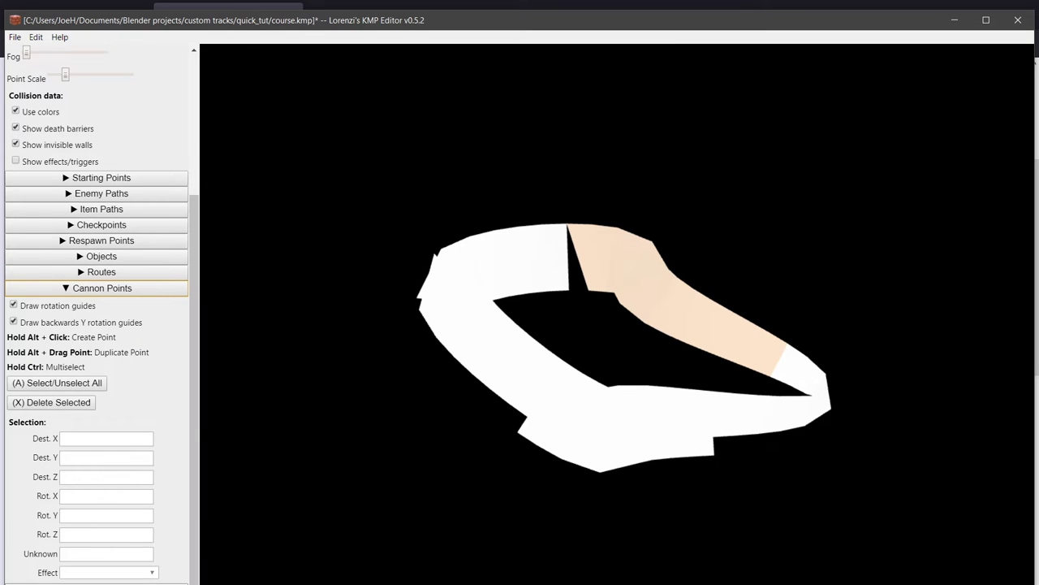
- Set the track's lap count to 2 and open the pole position value for editing
click(102, 533)
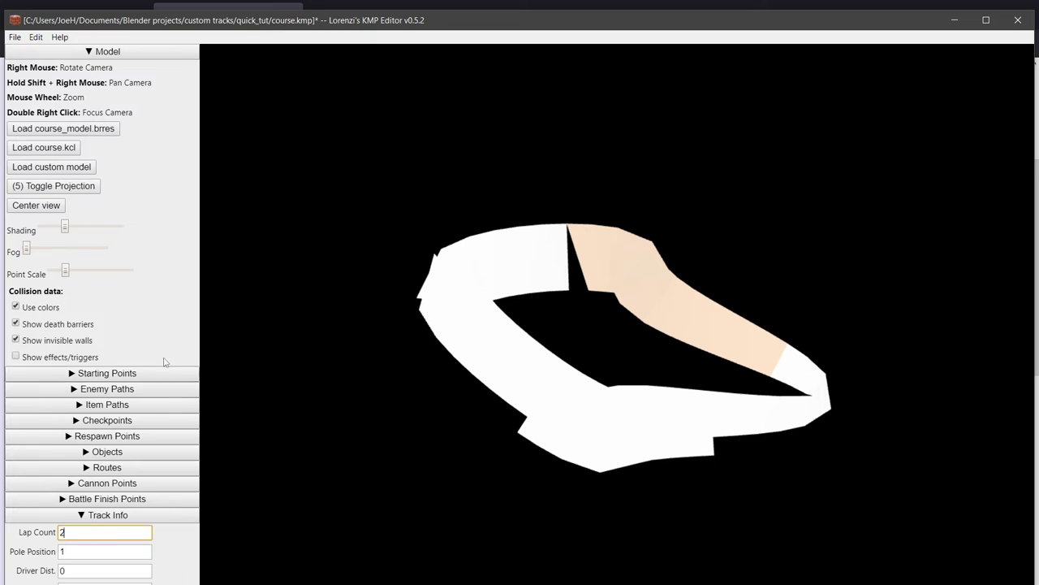
click(117, 554)
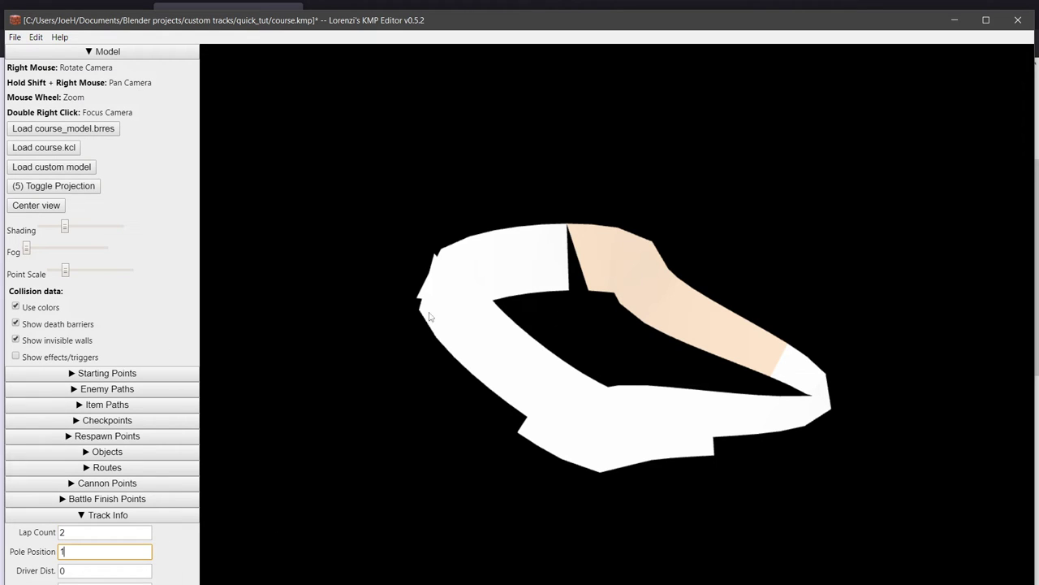
- Display the checkpoints and save the course.kmp file
click(150, 420)
scroll(141, 438, down, 8)
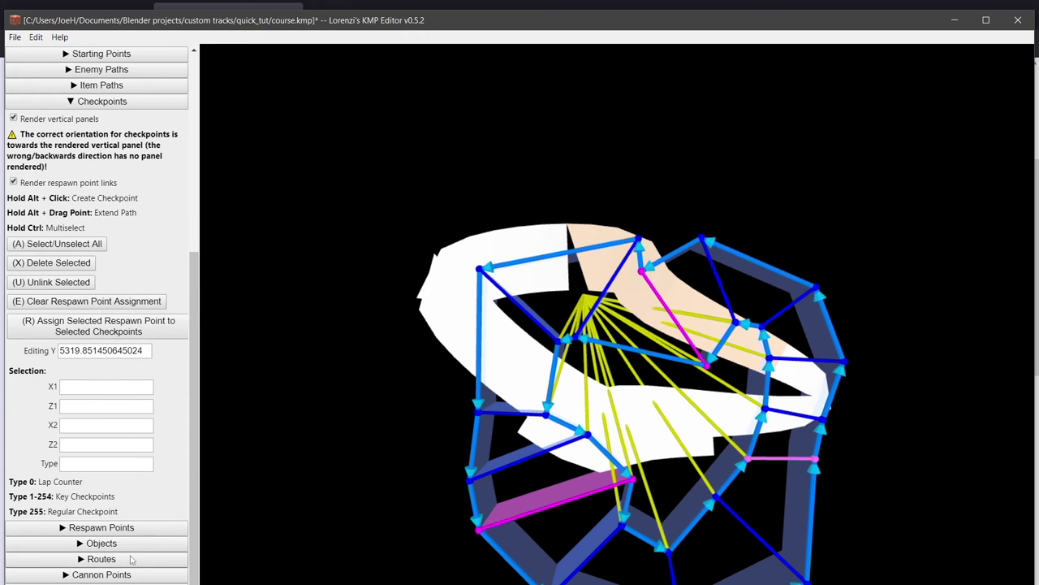
click(15, 36)
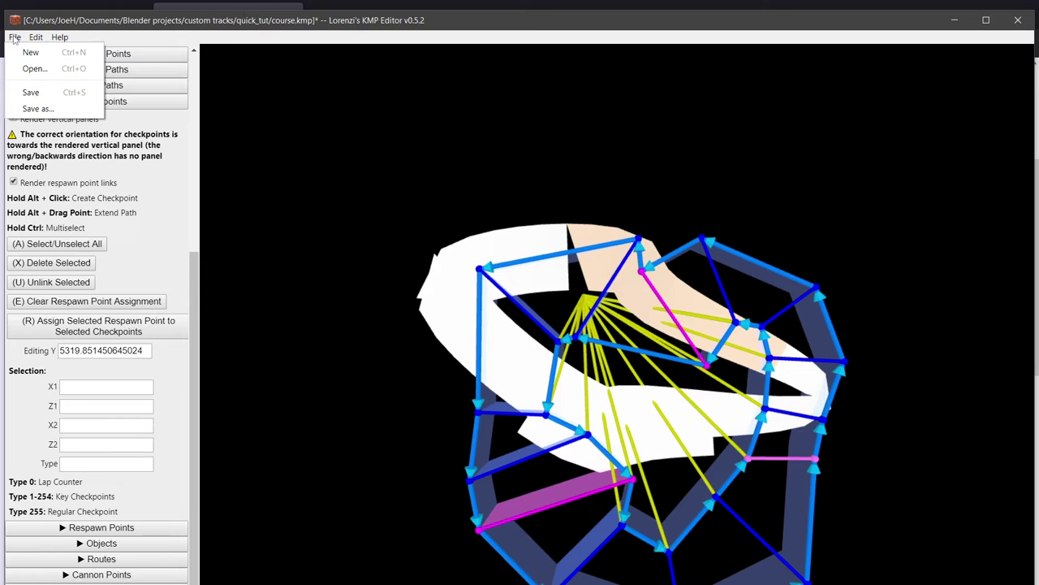
click(52, 95)
- Switch to the quick_tut folder, open course.kmp in KMP Cloud and expand its list of sections
mouse_move(209, 578)
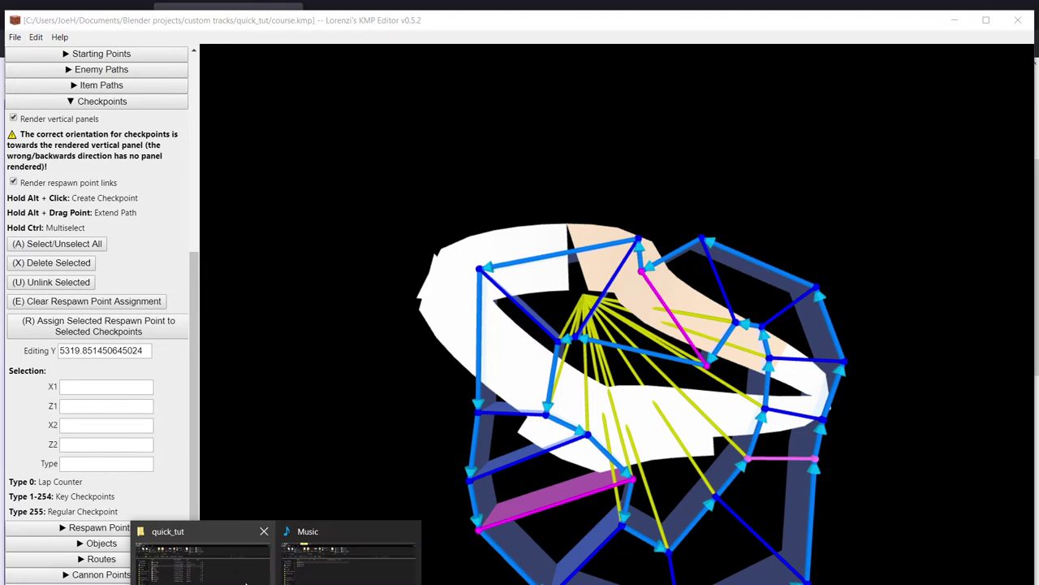
click(237, 568)
right_click(244, 180)
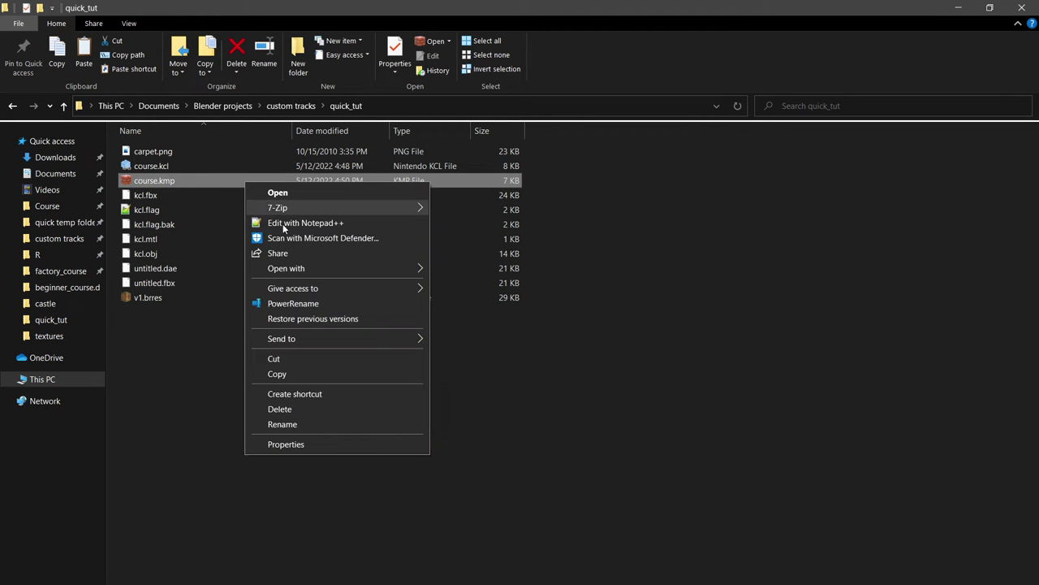
mouse_move(357, 268)
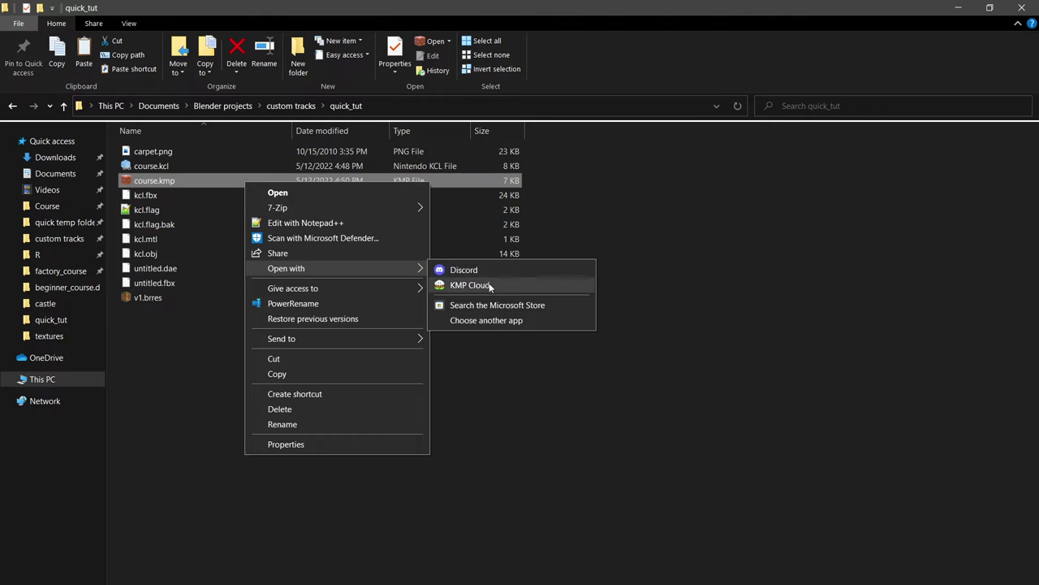
click(471, 284)
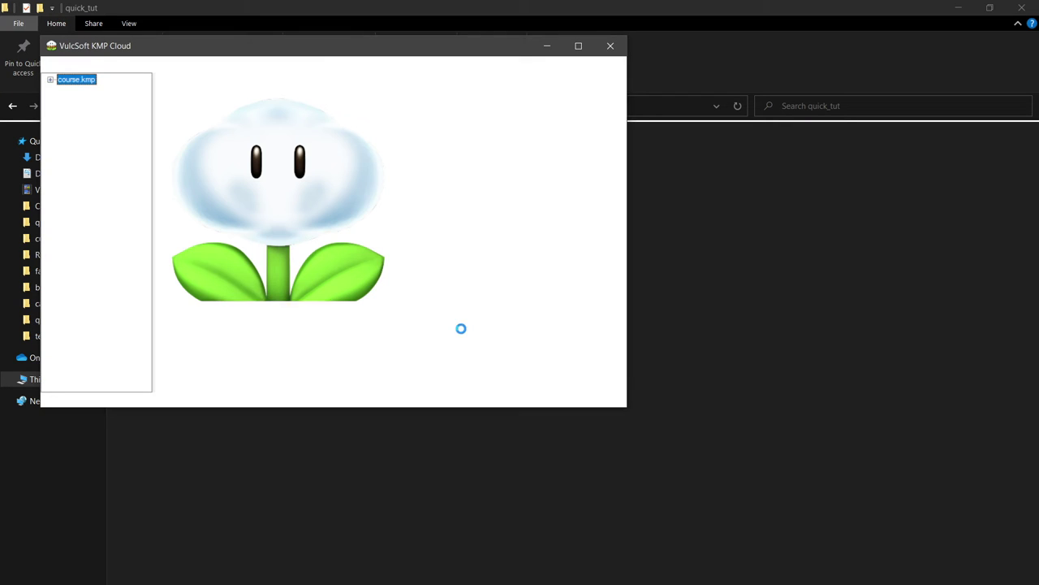
double_click(61, 80)
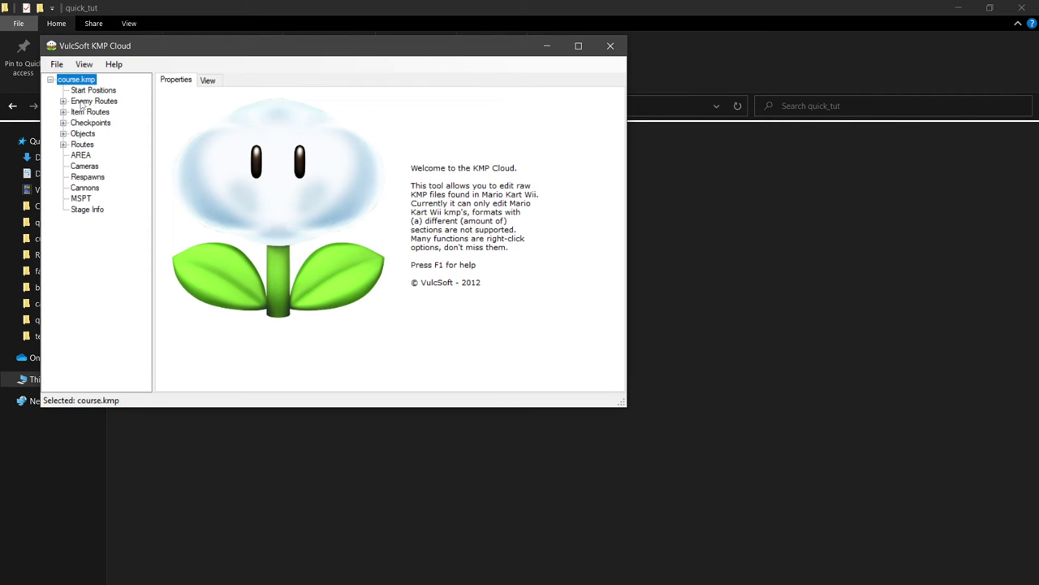
- Load kcl.obj from the quick_tut folder into the OBJ importer for the view background
click(83, 64)
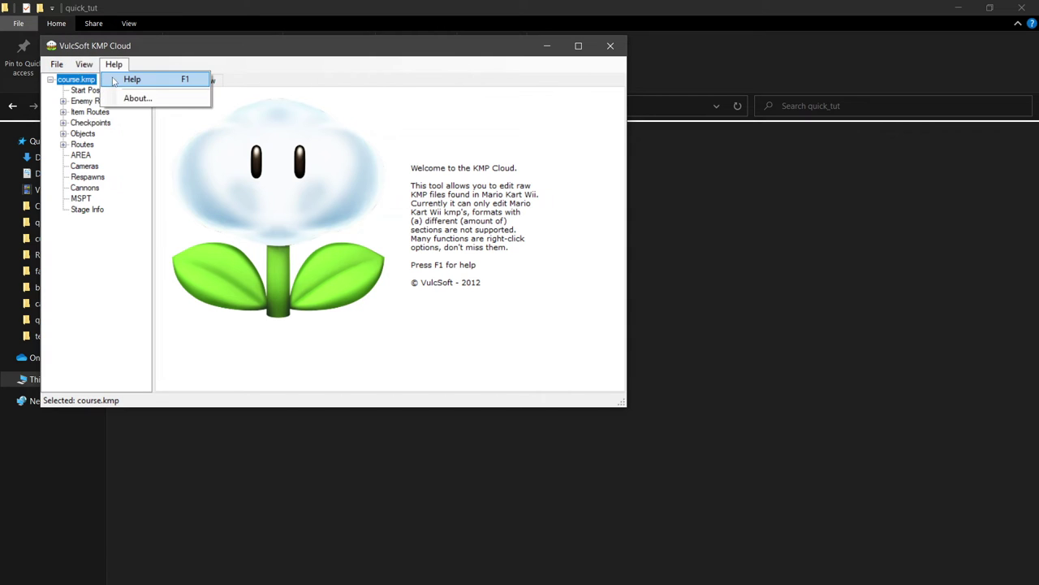
click(108, 79)
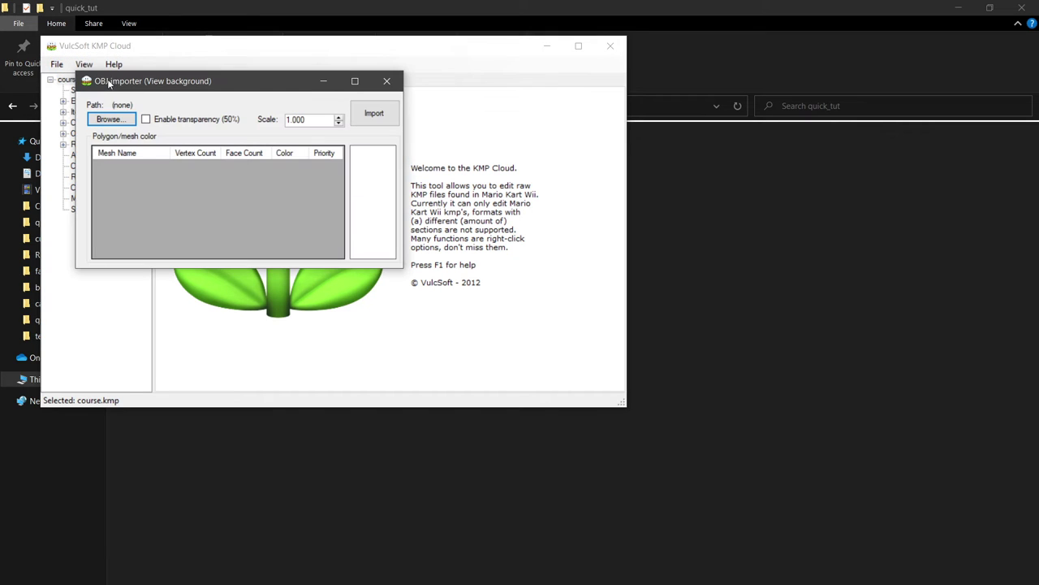
click(109, 119)
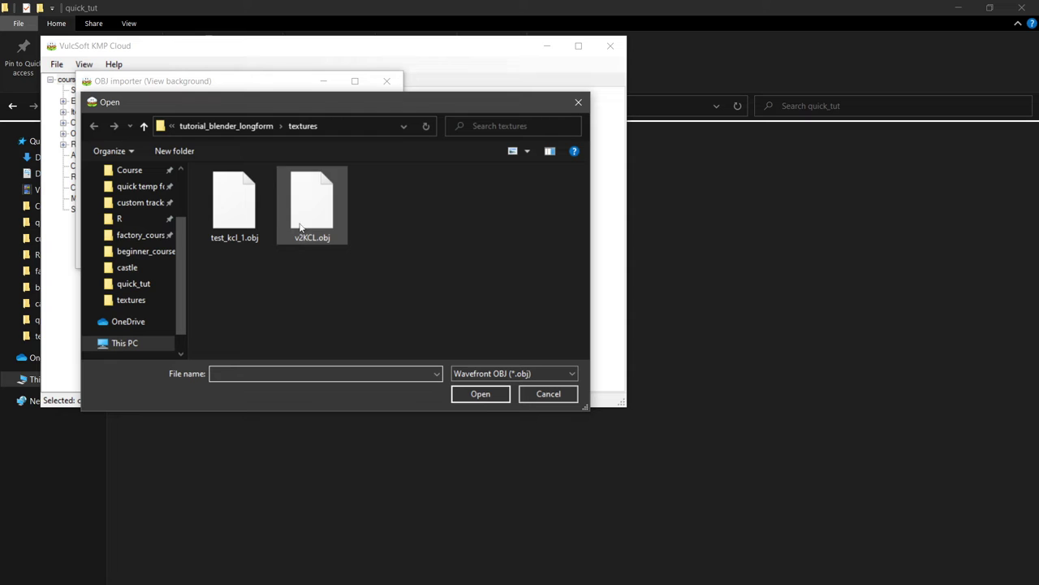
click(141, 286)
click(235, 191)
click(480, 394)
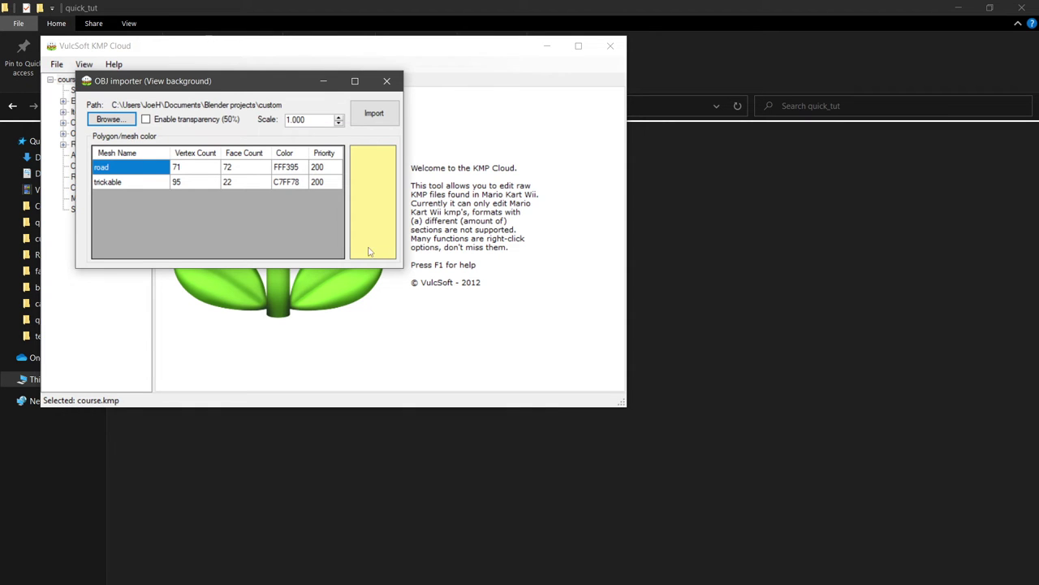
- Check the road and trickable mesh colors, import the model at scale 1.000 and display it in the track view
click(287, 169)
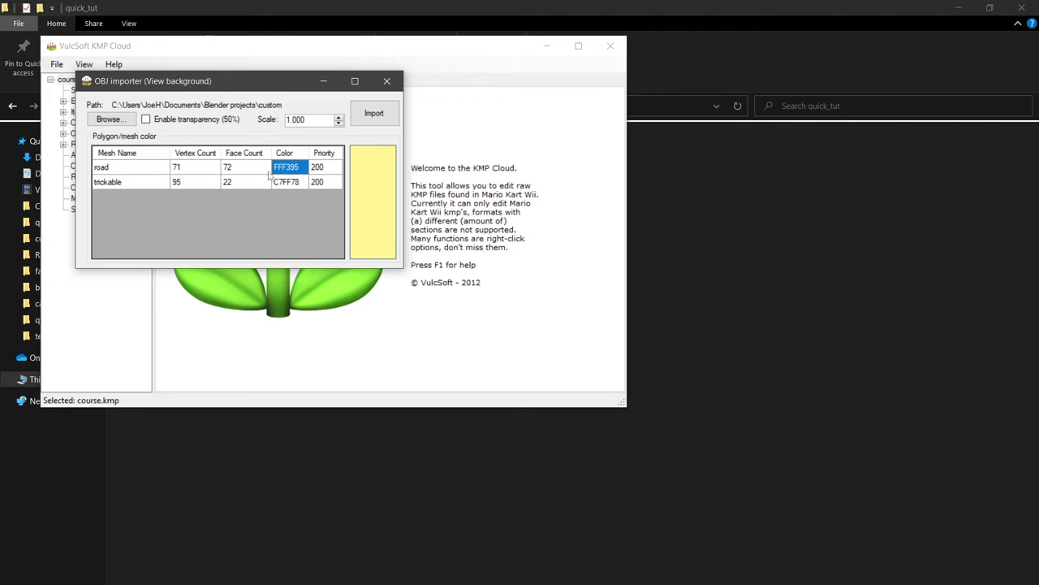
click(281, 184)
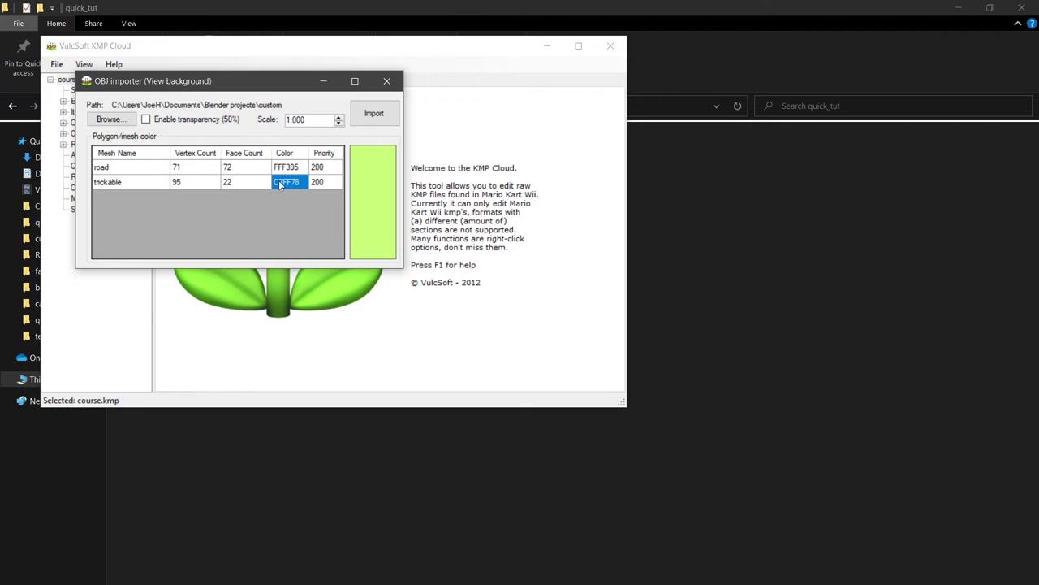
click(377, 114)
click(209, 80)
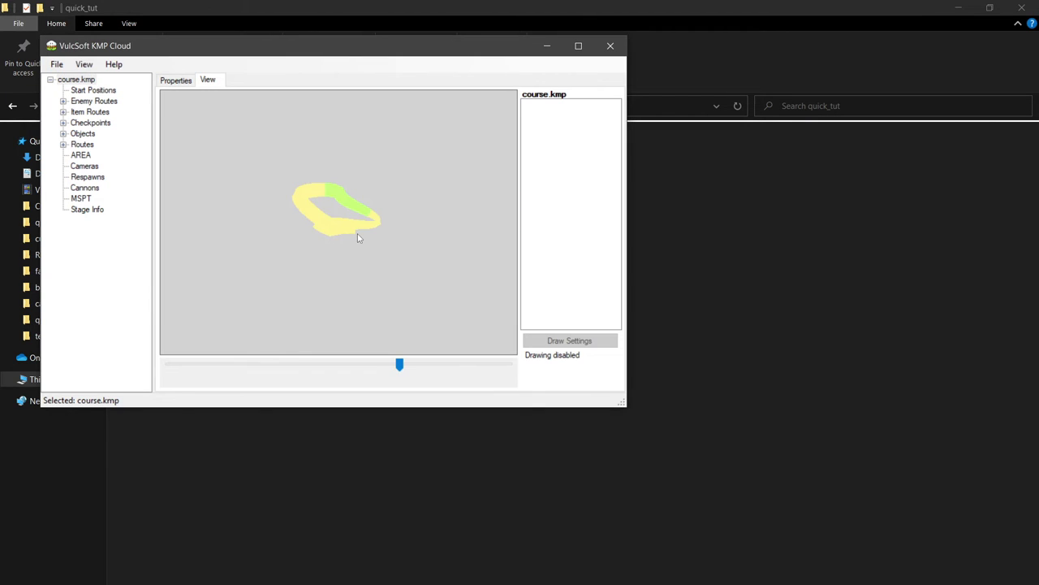
- Examine the start position, the enemy route groups and the item routes on the imported track model
click(91, 90)
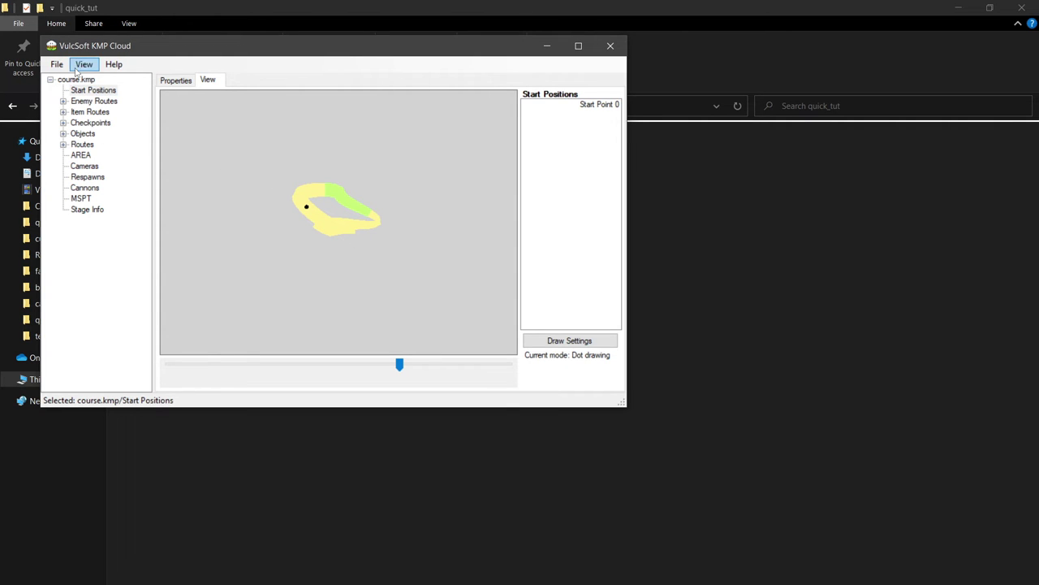
click(77, 66)
click(122, 110)
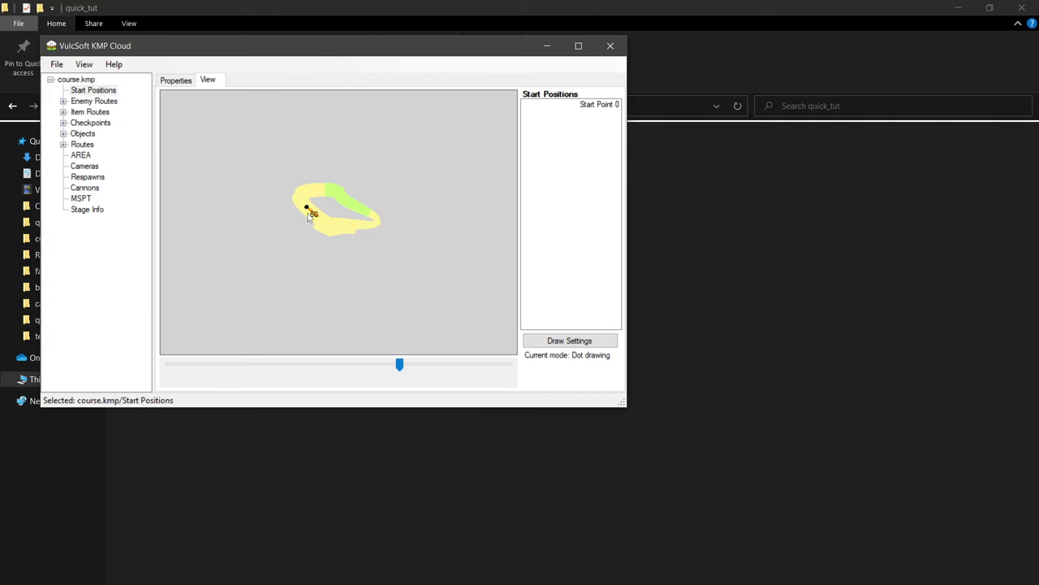
double_click(84, 101)
click(91, 112)
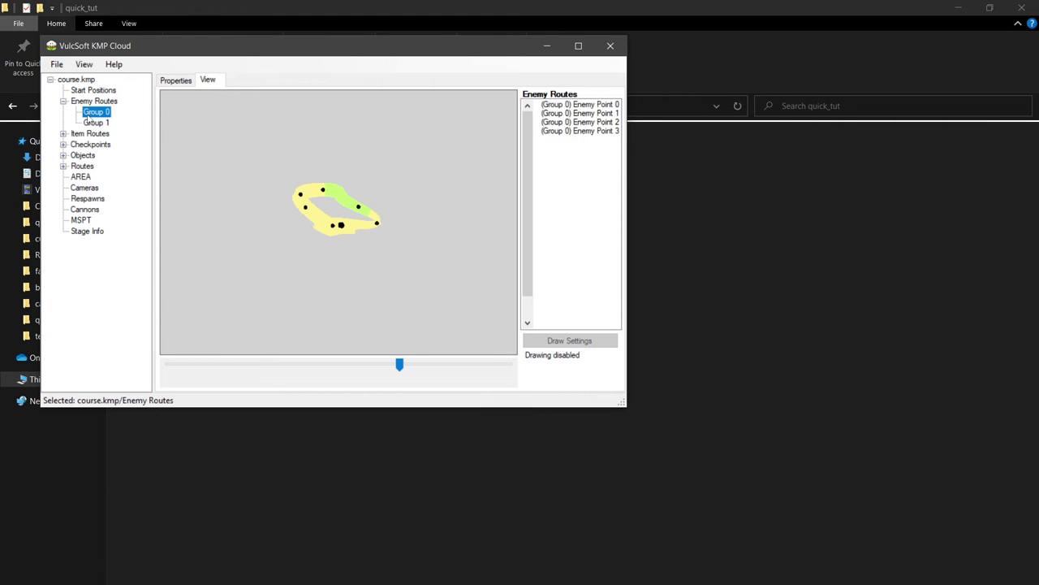
click(91, 134)
click(97, 123)
- Delete Group 0 from the enemy routes
click(95, 112)
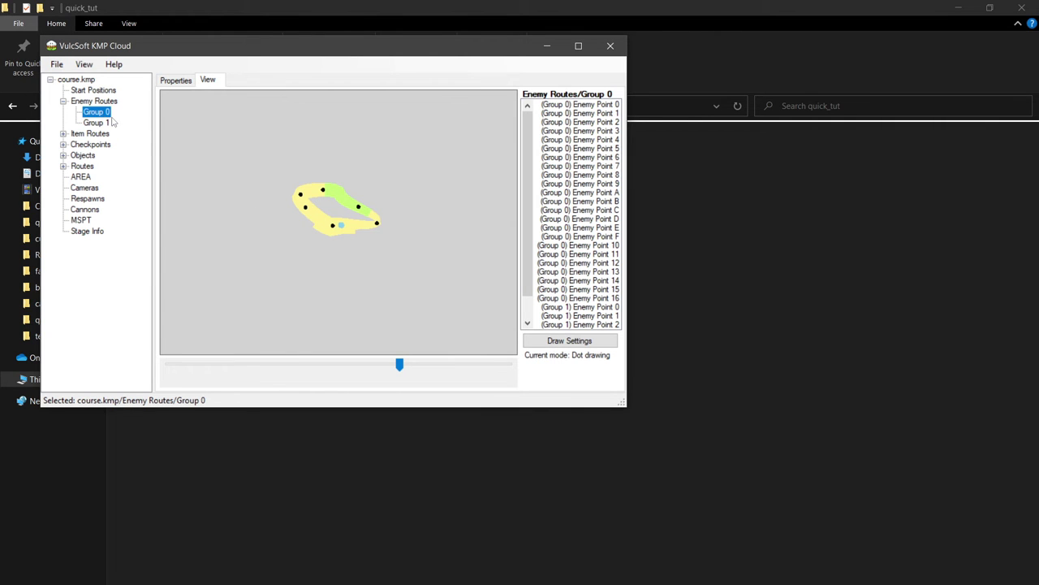
right_click(101, 112)
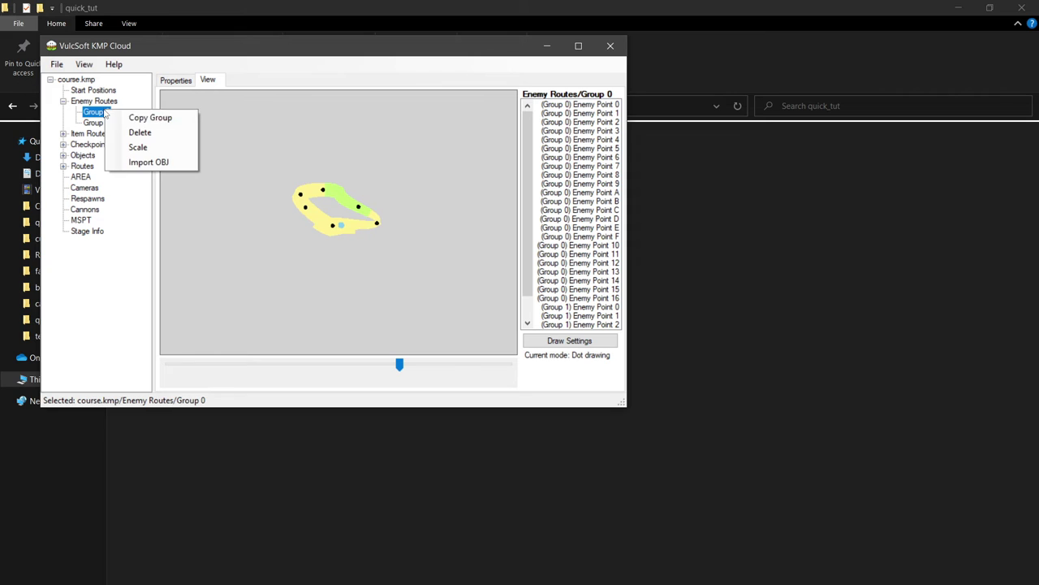
click(137, 131)
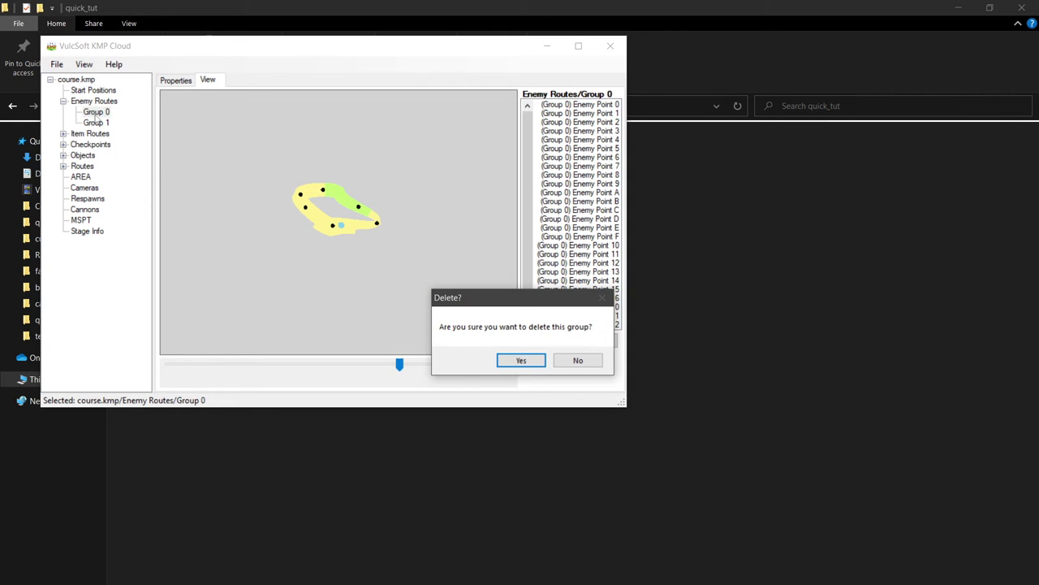
click(520, 360)
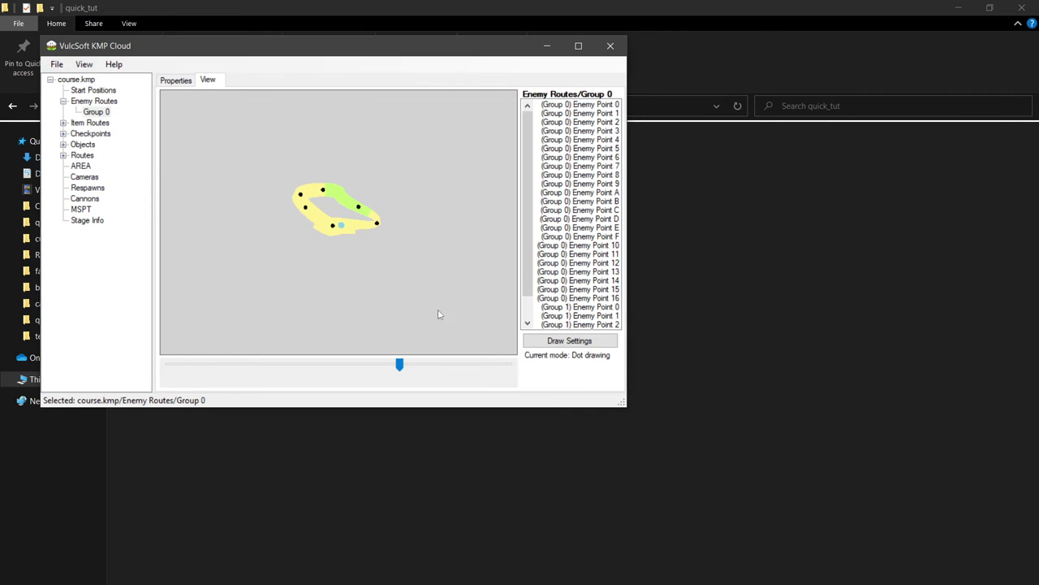
- Delete Group 0 from the item routes
double_click(77, 122)
click(96, 133)
right_click(96, 133)
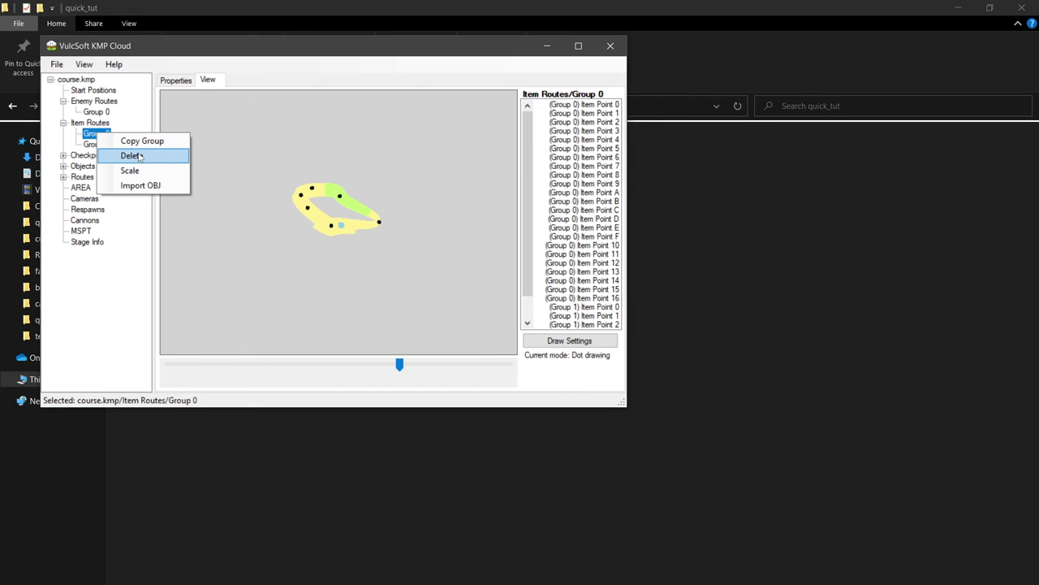
click(153, 159)
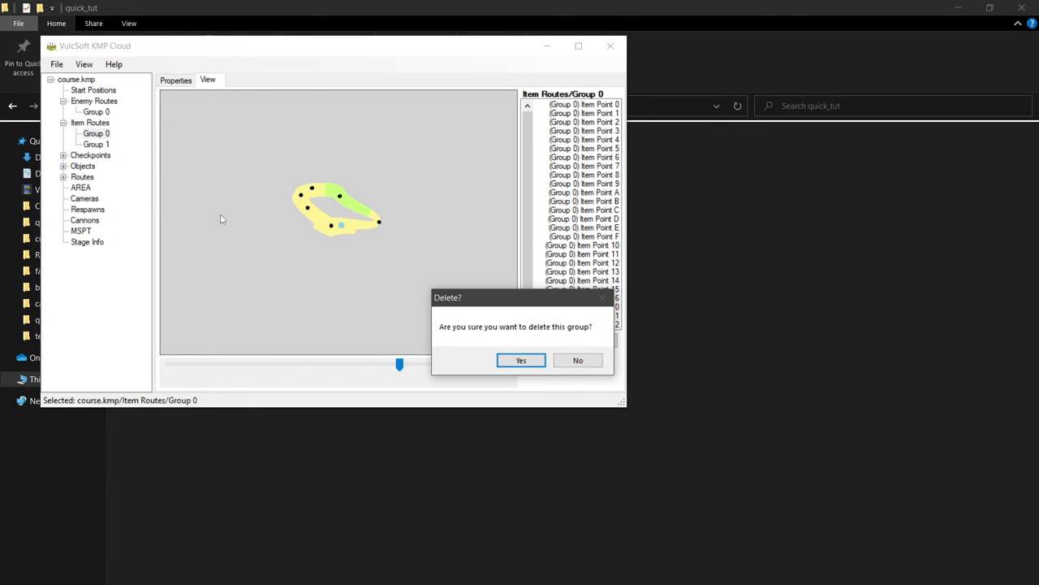
click(520, 359)
- Delete Group 0 from the checkpoints
double_click(82, 156)
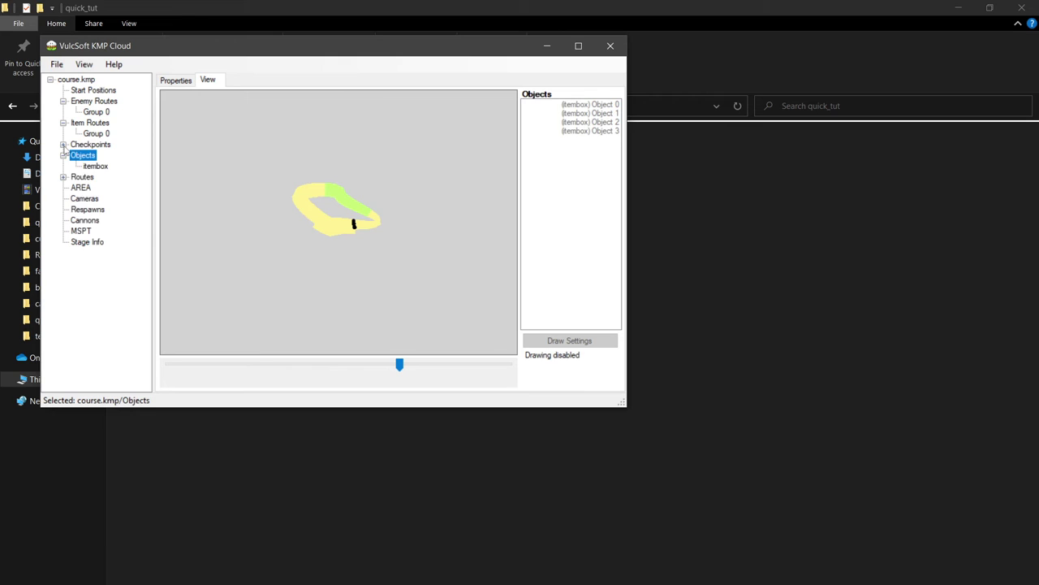
double_click(90, 144)
click(98, 155)
right_click(104, 156)
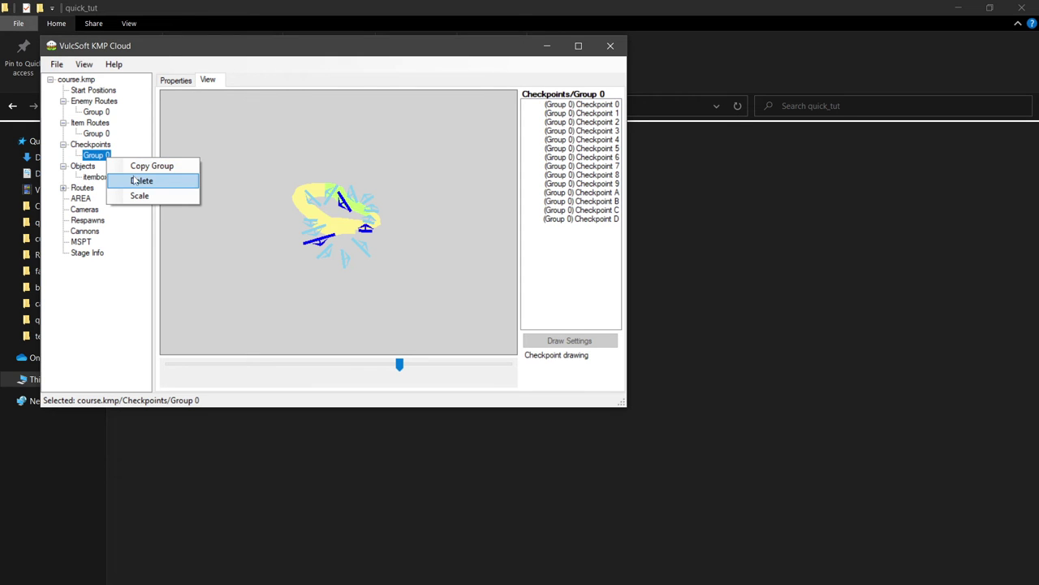
click(138, 180)
click(521, 360)
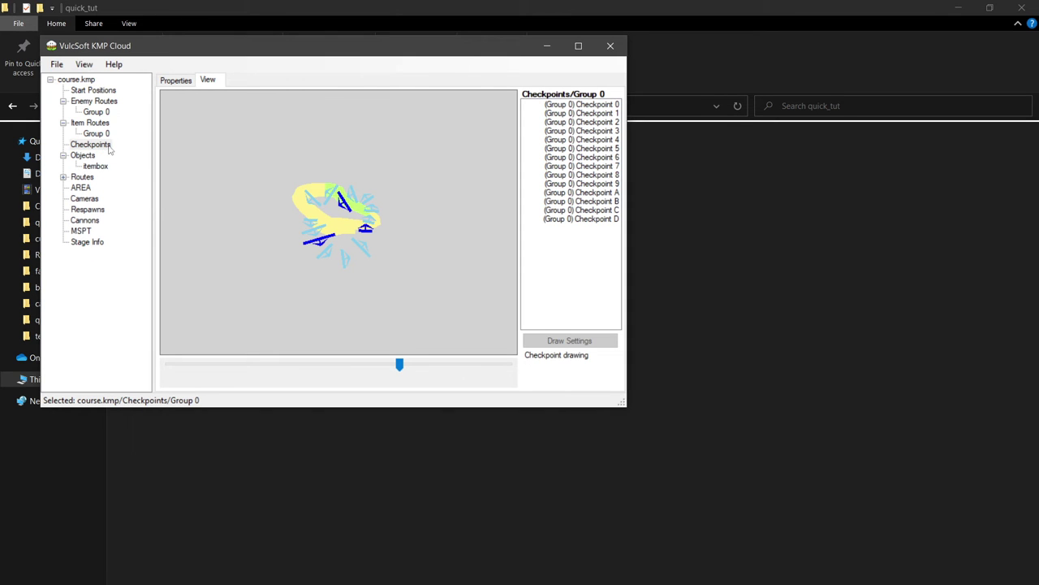
- Add a new group to the empty Checkpoints section and select it for checkpoint drawing
click(106, 145)
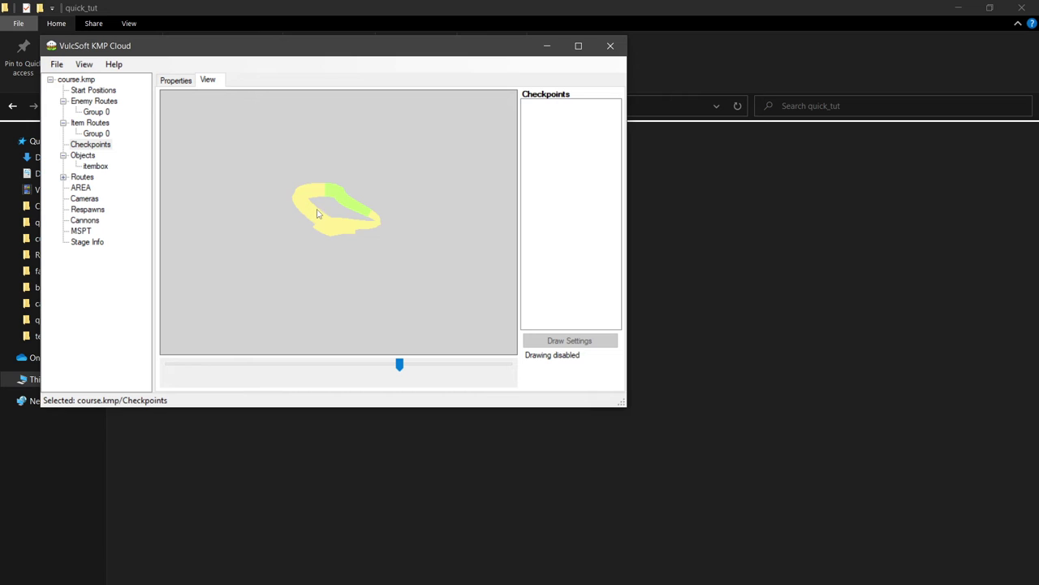
key(alt)
click(71, 144)
right_click(73, 144)
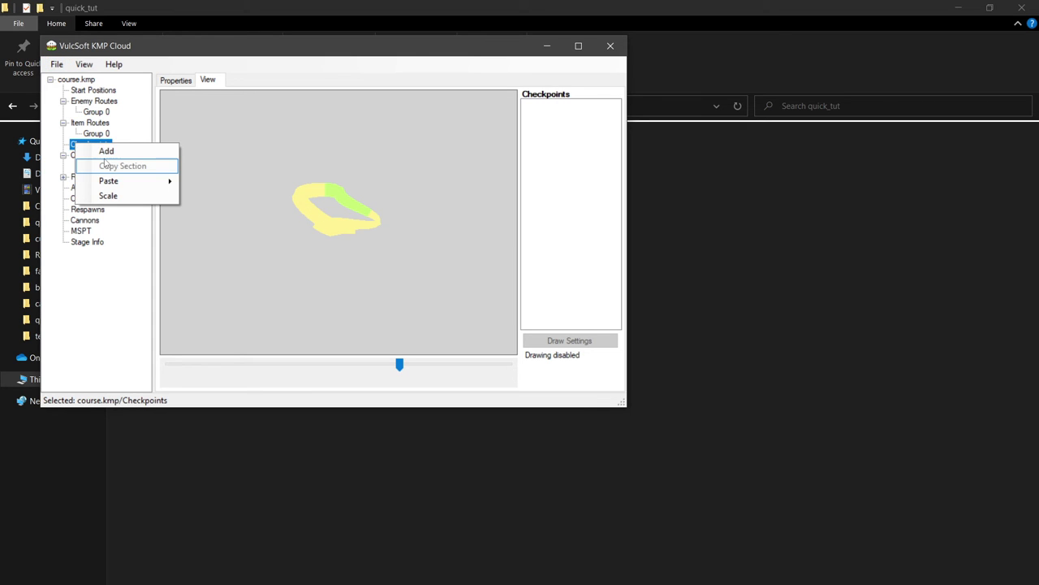
click(104, 151)
click(96, 155)
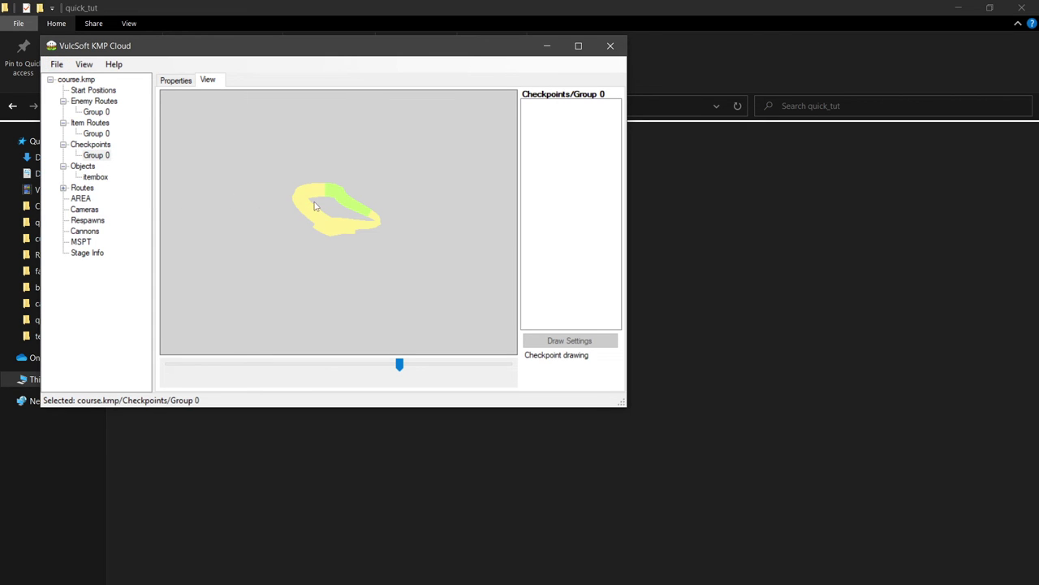
- Draw seven checkpoints across the road around the whole track loop and commit them to the new group
mouse_move(319, 210)
mouse_down()
mouse_move(300, 224)
mouse_move(319, 241)
mouse_move(406, 252)
mouse_up()
mouse_move(347, 215)
mouse_down()
mouse_move(389, 191)
mouse_move(289, 192)
mouse_up()
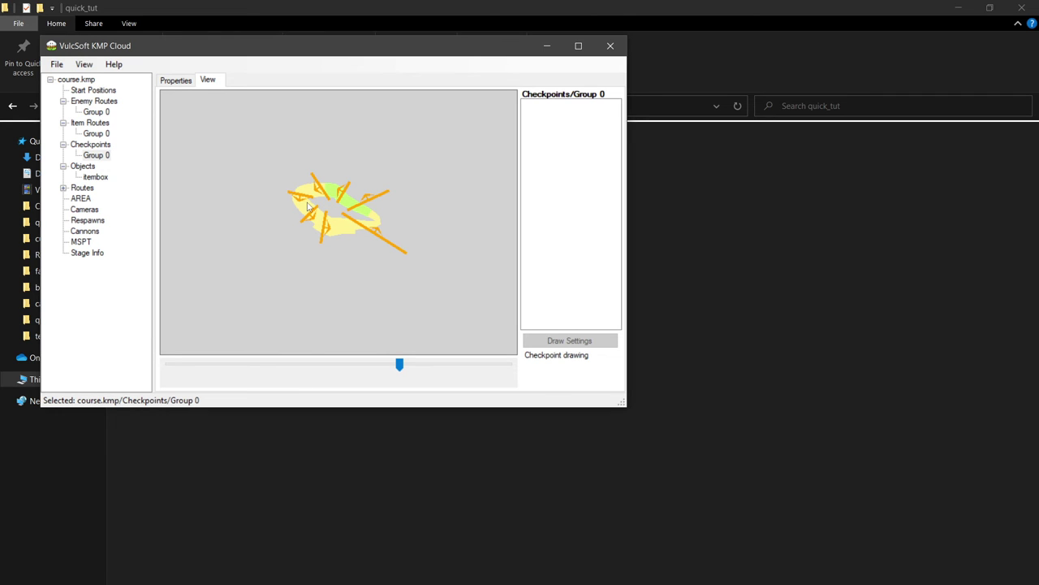
key(Return)
- Set the Key value of checkpoint 00 to 00 and of checkpoint 03 to 01
click(176, 80)
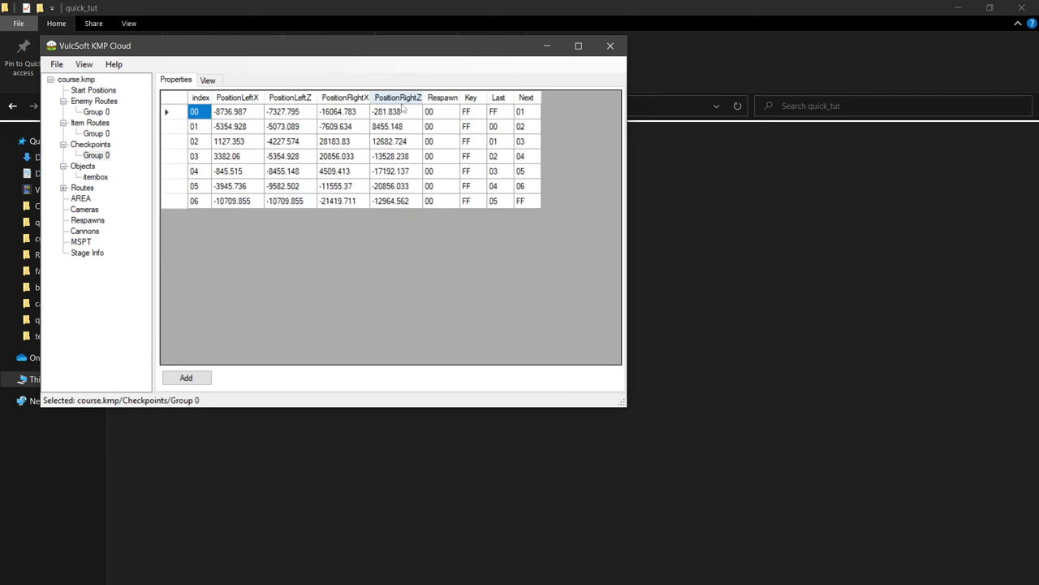
click(469, 112)
text(00)
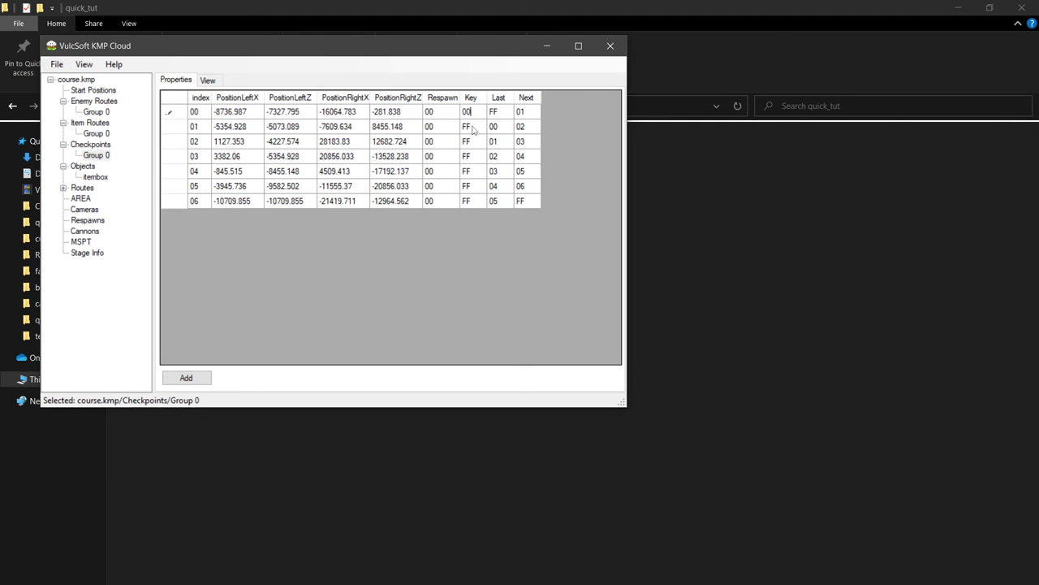
click(468, 161)
click(469, 180)
click(469, 174)
click(468, 161)
text(01)
click(465, 171)
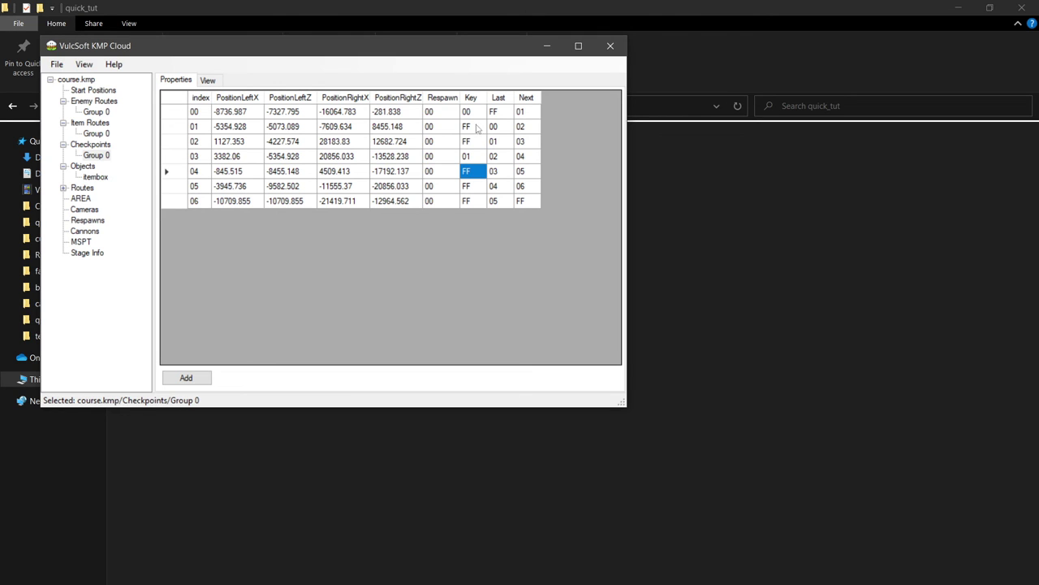
- Inspect the Group 0 checkpoints and the itembox objects in the track's map view
click(211, 81)
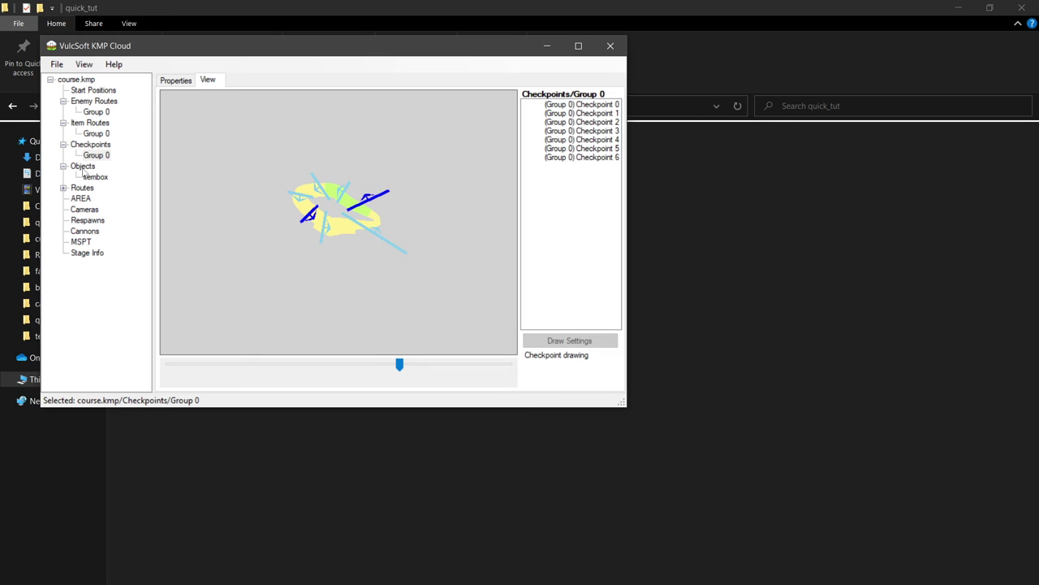
click(94, 177)
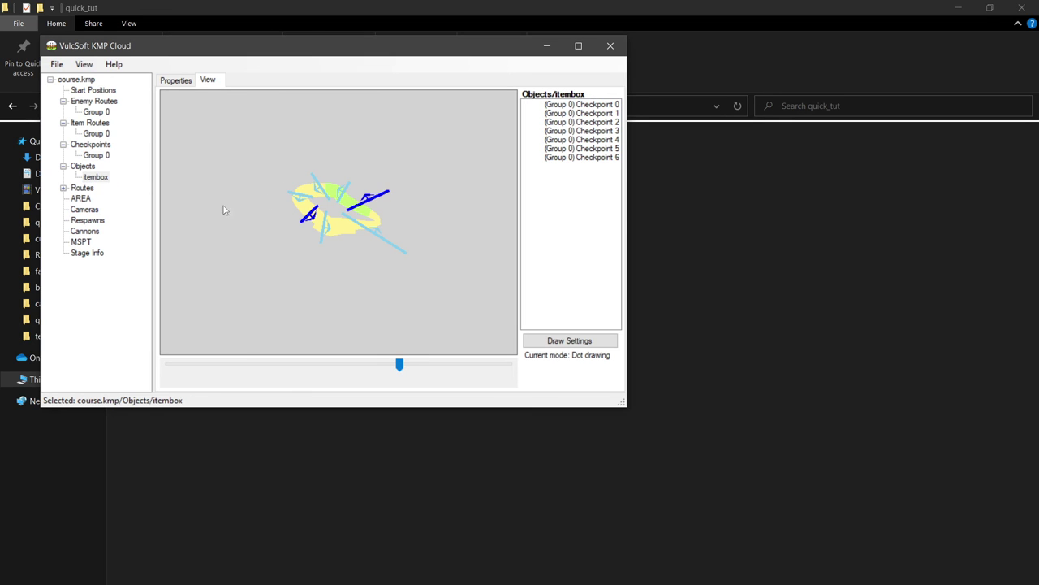
click(84, 167)
click(351, 227)
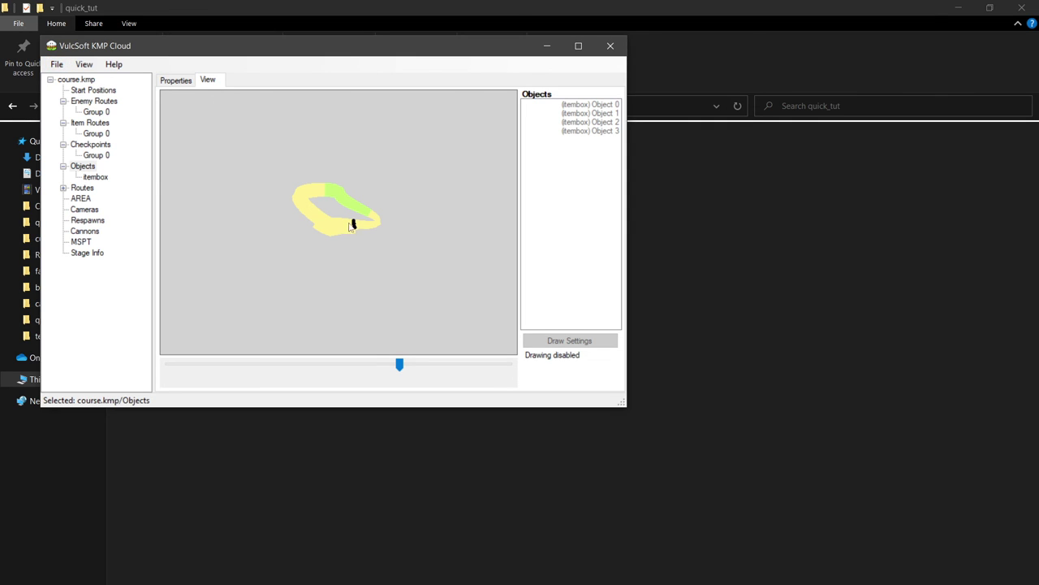
- Save course.kmp and close KMP Cloud
click(57, 64)
click(77, 109)
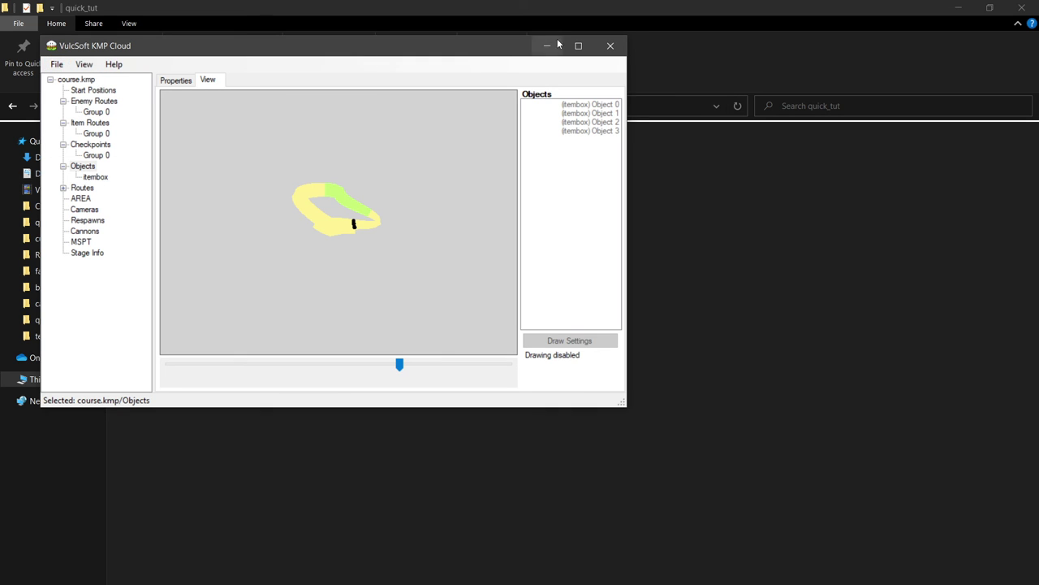
click(609, 45)
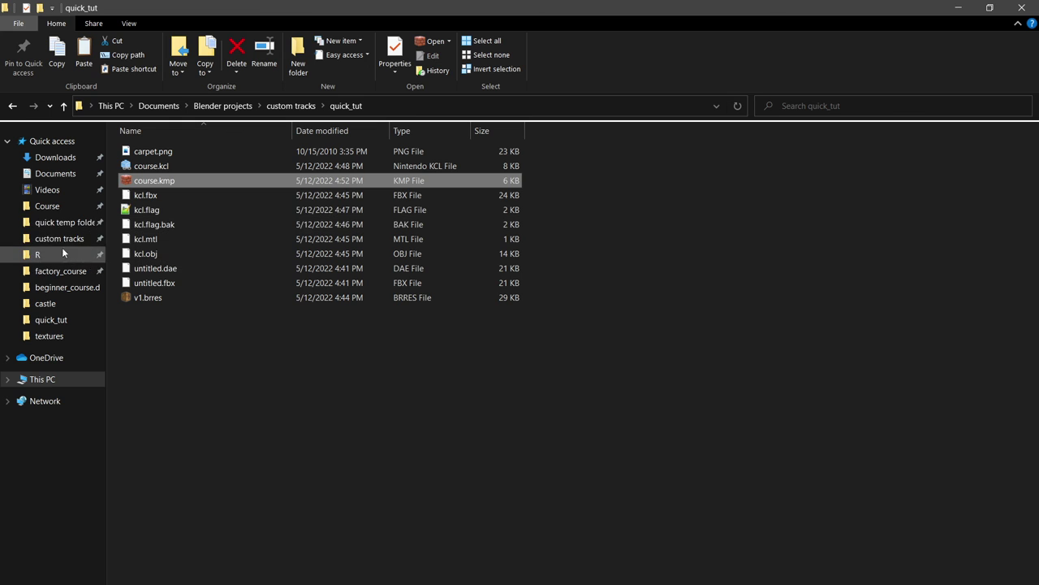
- Copy course.kmp into the Scalene's Auto Respawn folder inside mkwii programs and run EXECUTE.bat on it, closing its console when finished
click(64, 175)
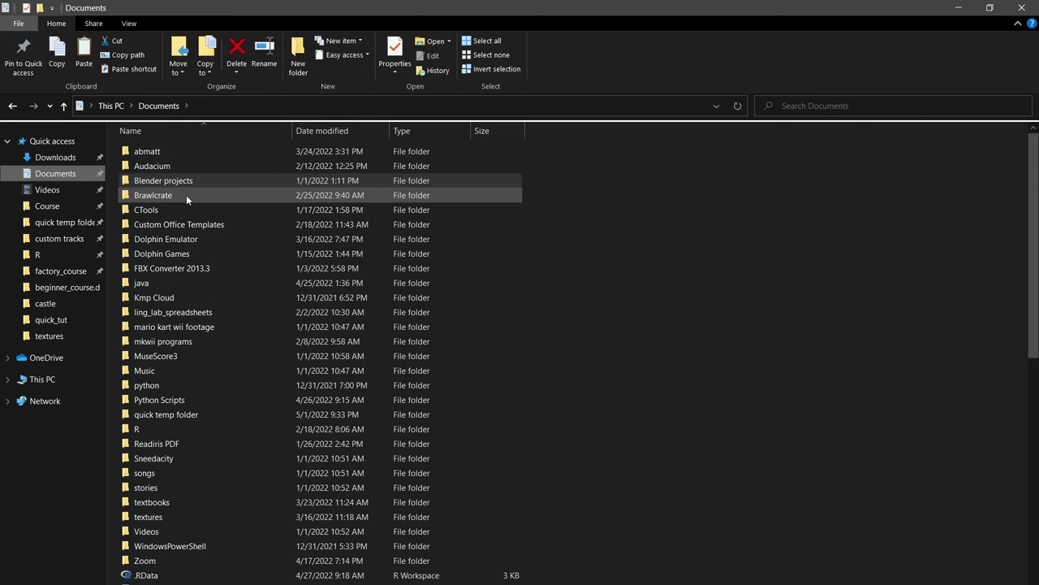
double_click(190, 341)
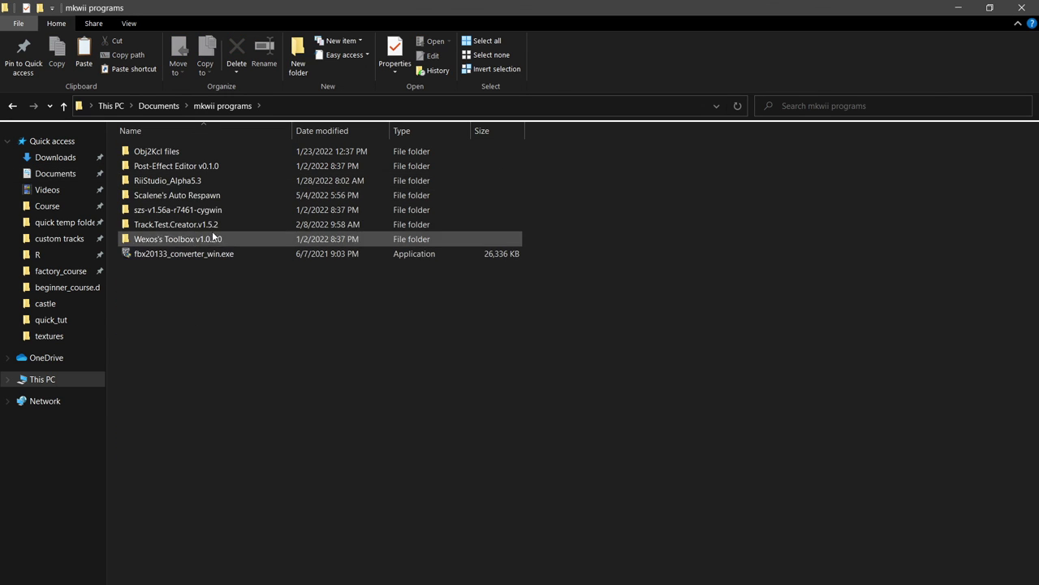
double_click(201, 194)
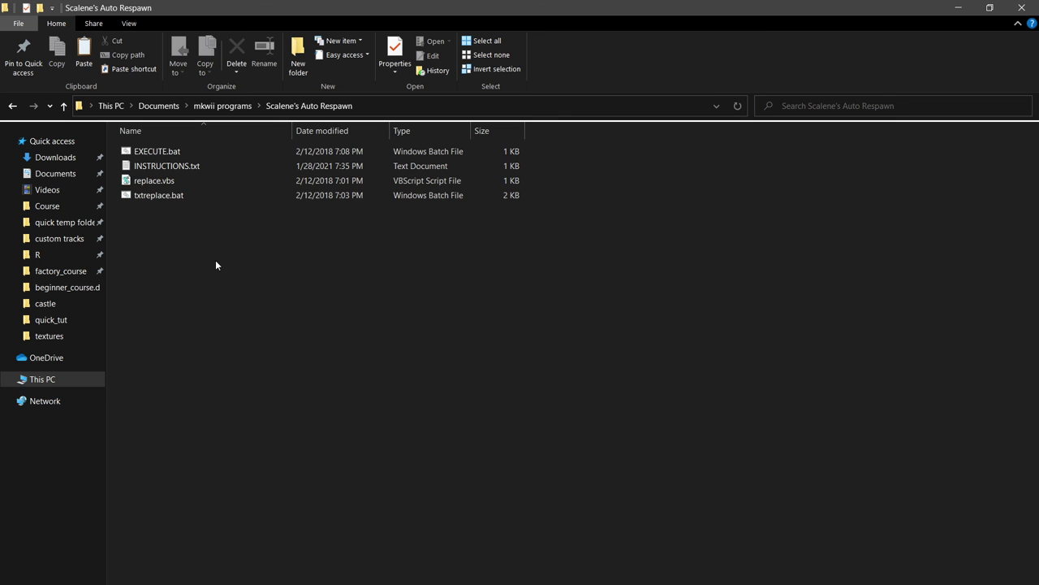
key(ctrl+v)
double_click(200, 167)
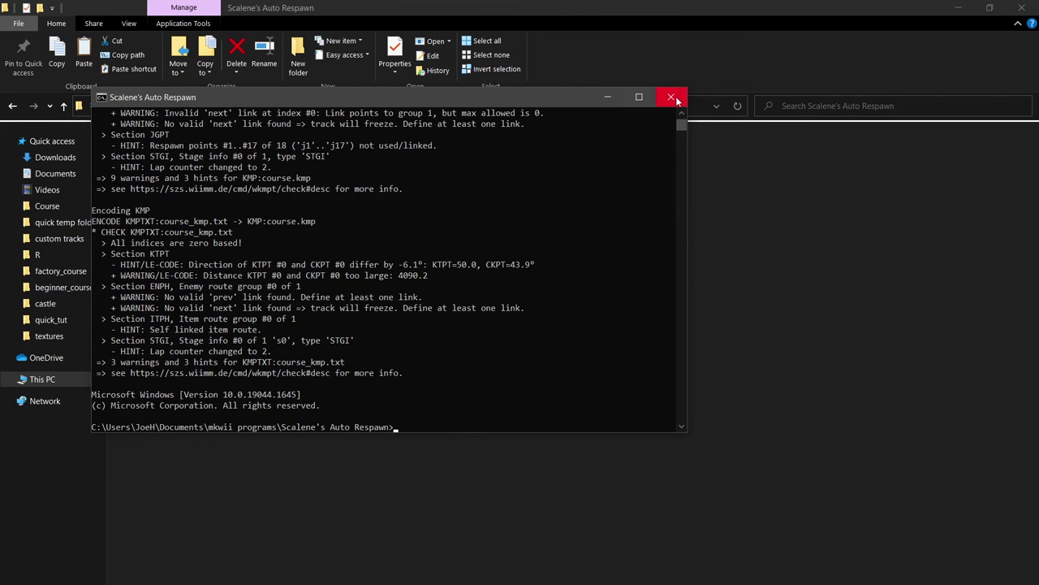
click(676, 101)
- Copy the processed course.kmp and course_kmp.txt back into the quick_tut folder, replacing the existing course.kmp
click(211, 147)
shift+click(205, 164)
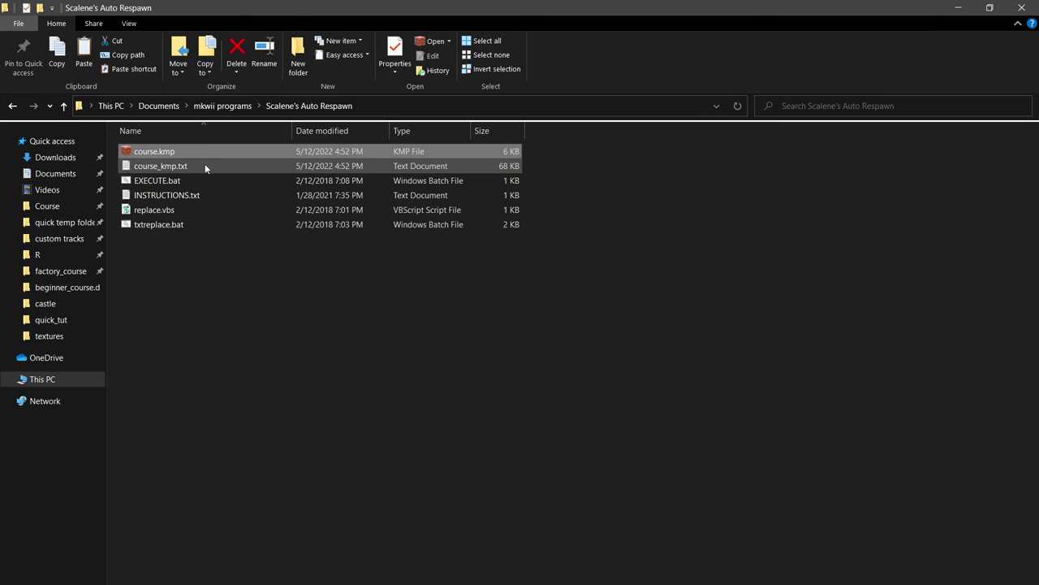
ctrl+click(179, 209)
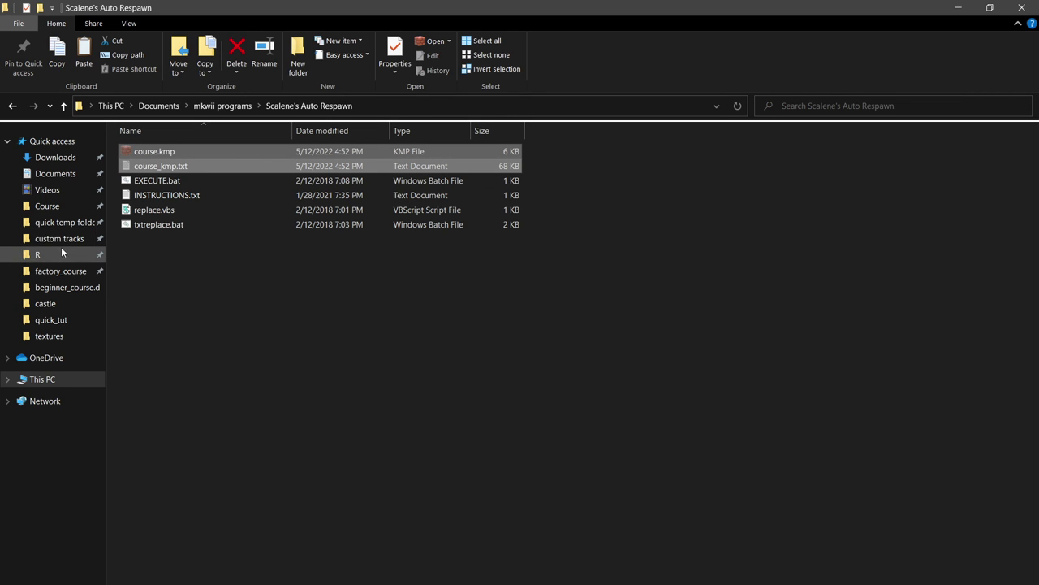
click(61, 321)
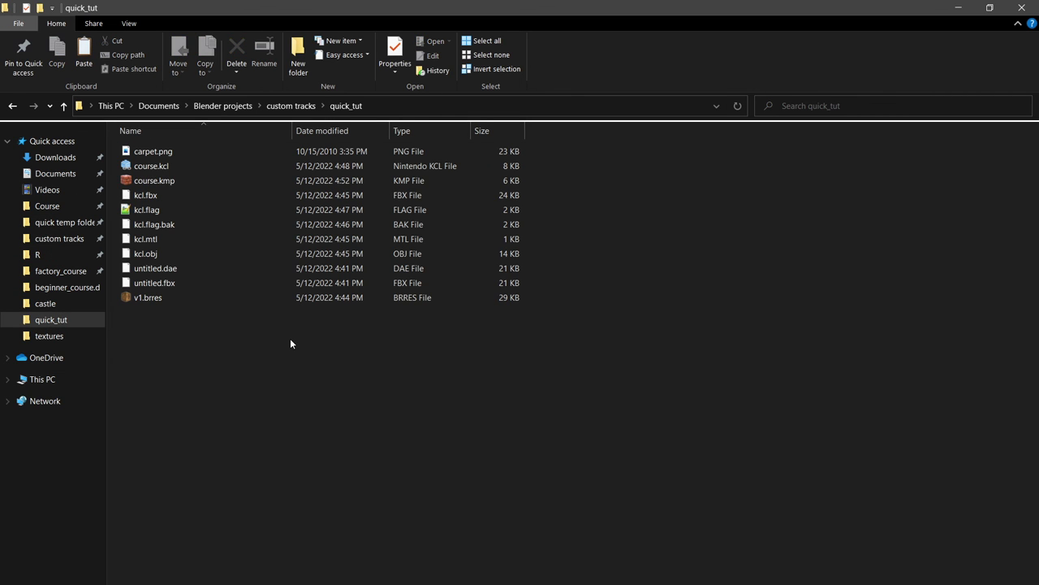
key(ctrl+v)
click(512, 248)
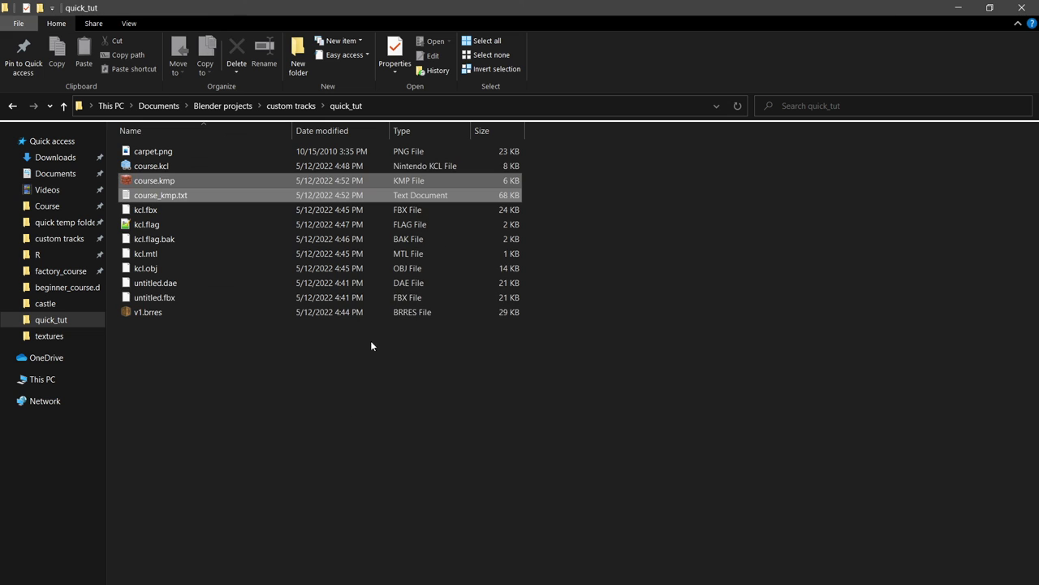
key(alt+Tab)
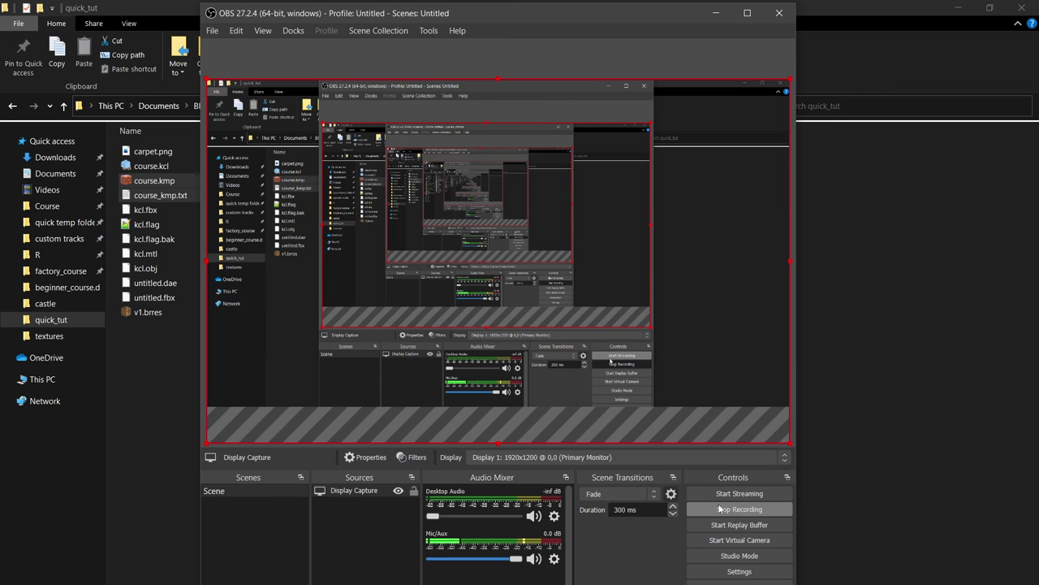